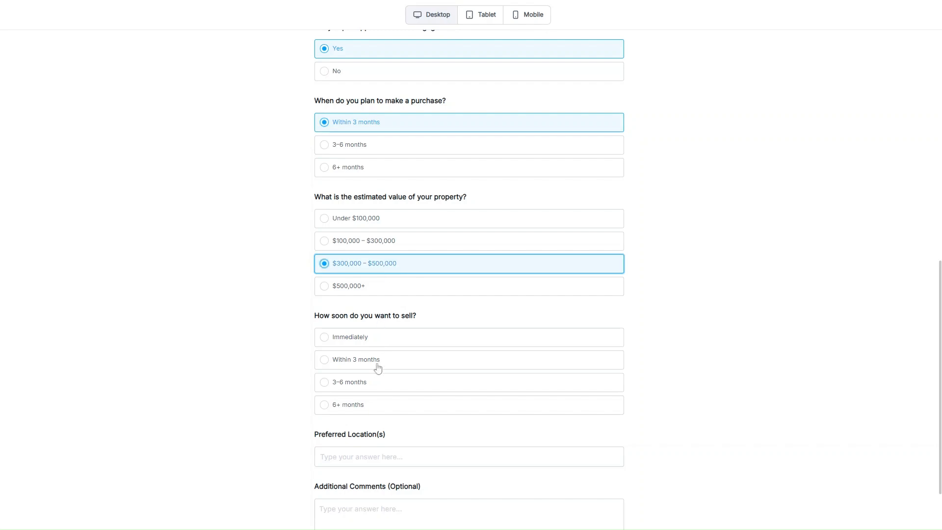
- Complete the previewed form with selling within 3 months and LA as the preferred location, and submit it
left_click(376, 363)
scroll(387, 366, "down", 2)
left_click(389, 381)
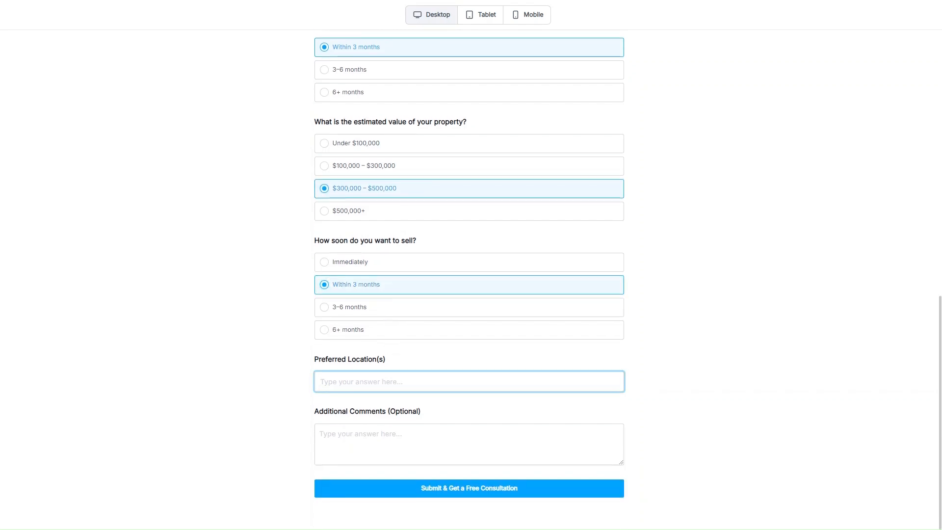
type("LA")
left_click(332, 495)
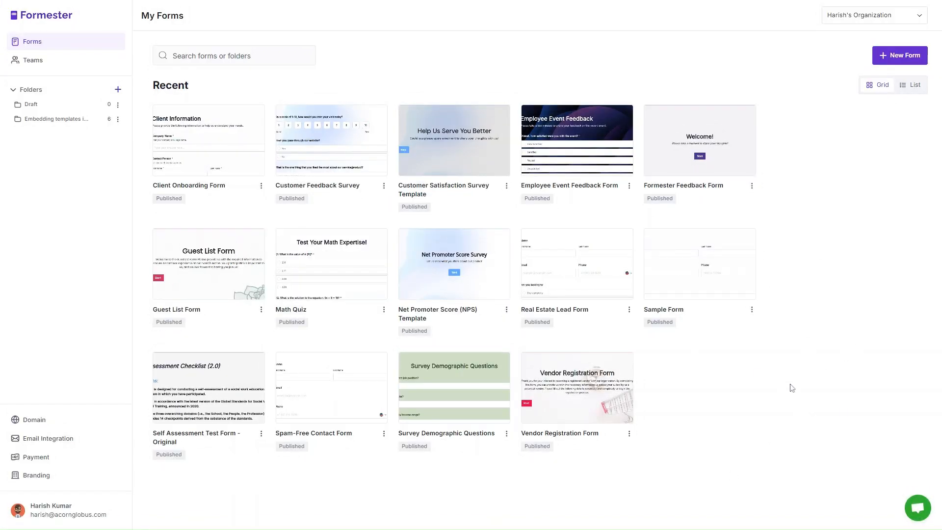
- Open the options for creating a new form and search the templates for "lead"
left_click(889, 61)
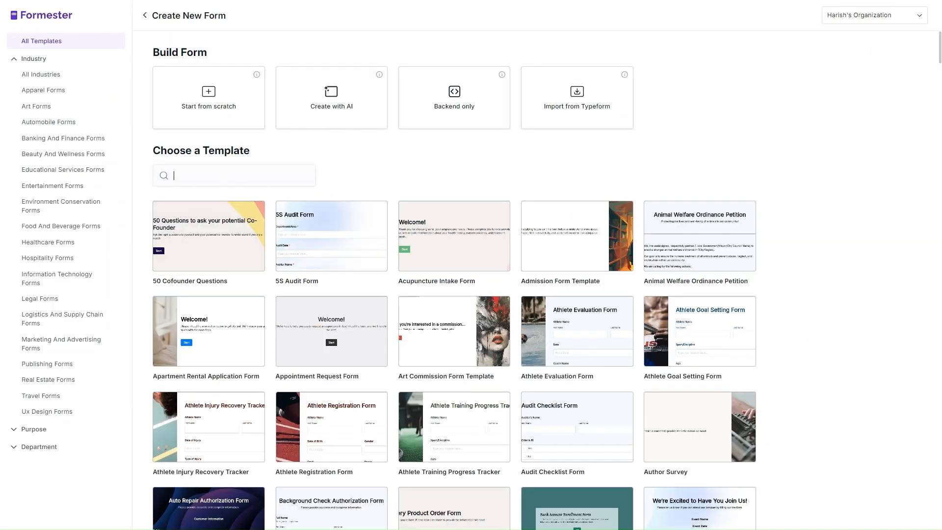
type("lead")
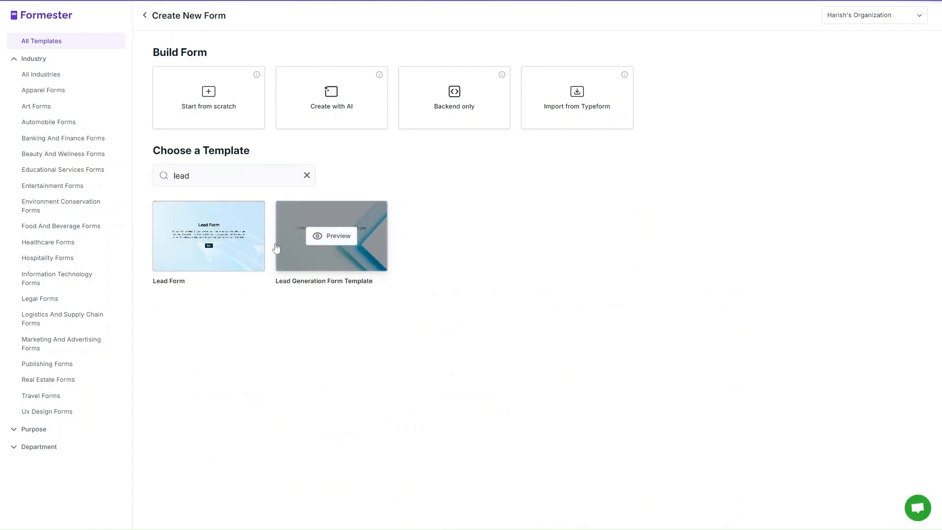
left_click(347, 122)
left_click(619, 142)
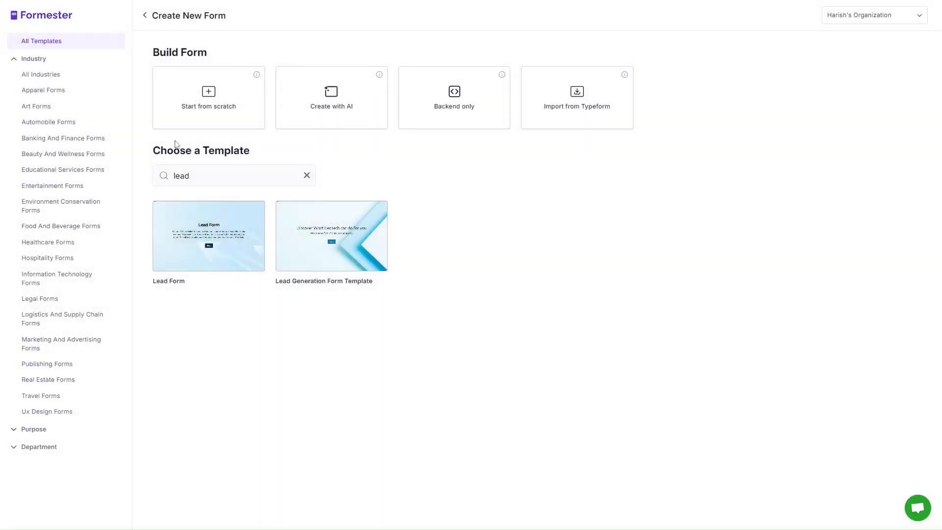
- Create a form from scratch named Real Estate Lead Form and open the choice of elements to add
left_click(215, 114)
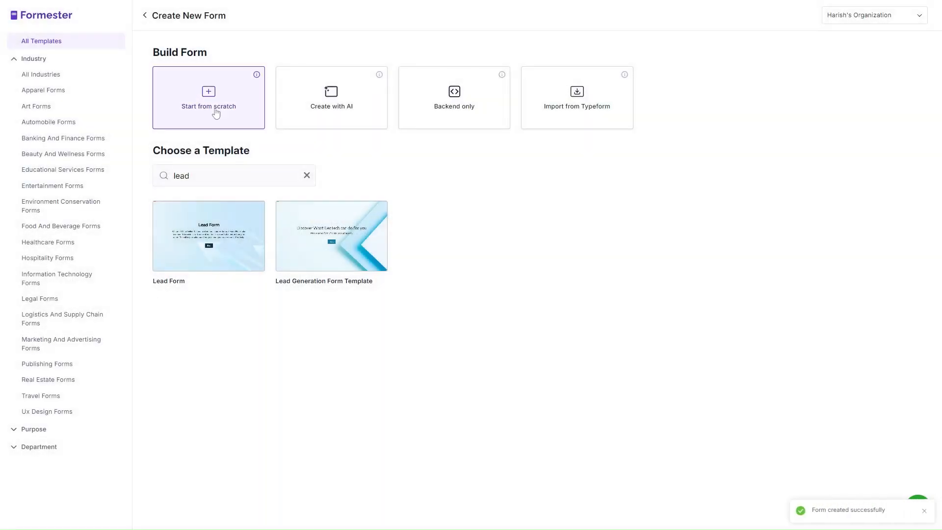
key("ctrl+a")
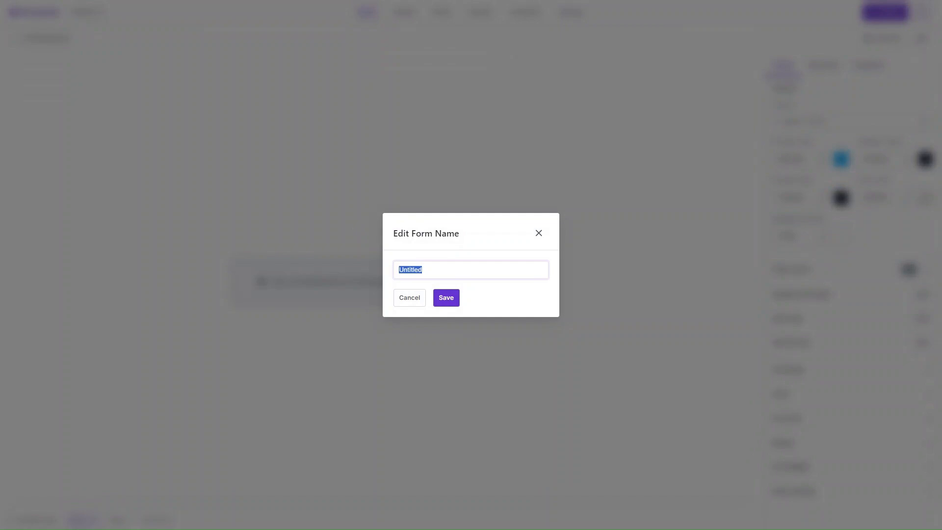
type("Real Estate Lead Form")
left_click(444, 298)
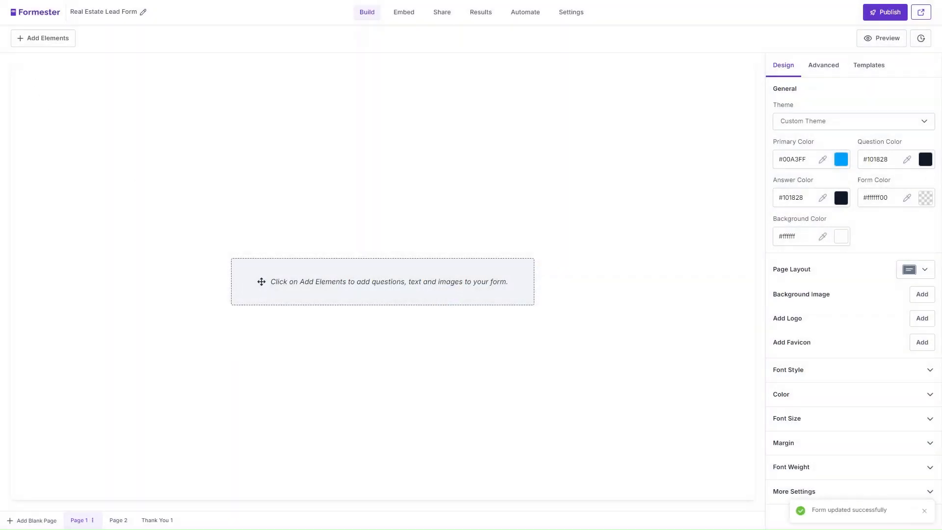
left_click(43, 38)
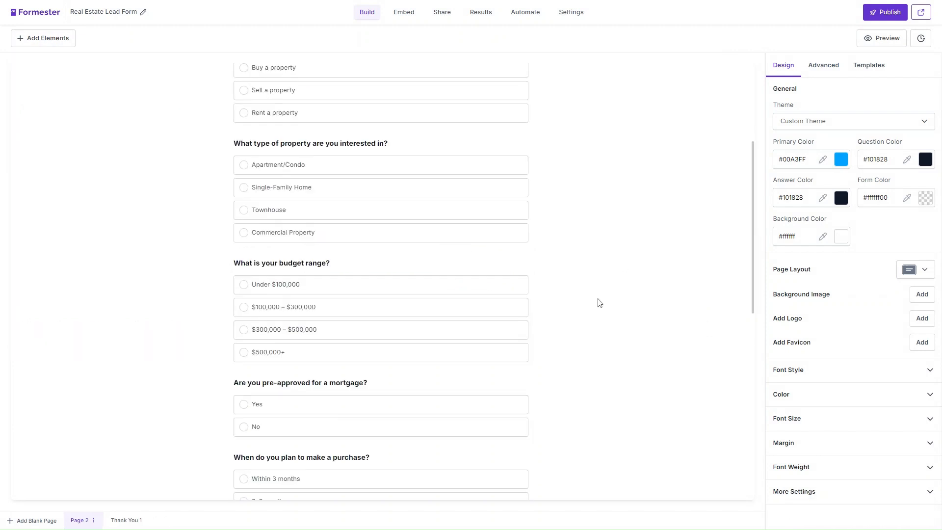
- Review the form's questions, from the buy, sell or rent choice through budget, mortgage, purchase timing, property value and selling timeline
scroll(599, 303, "down", 4)
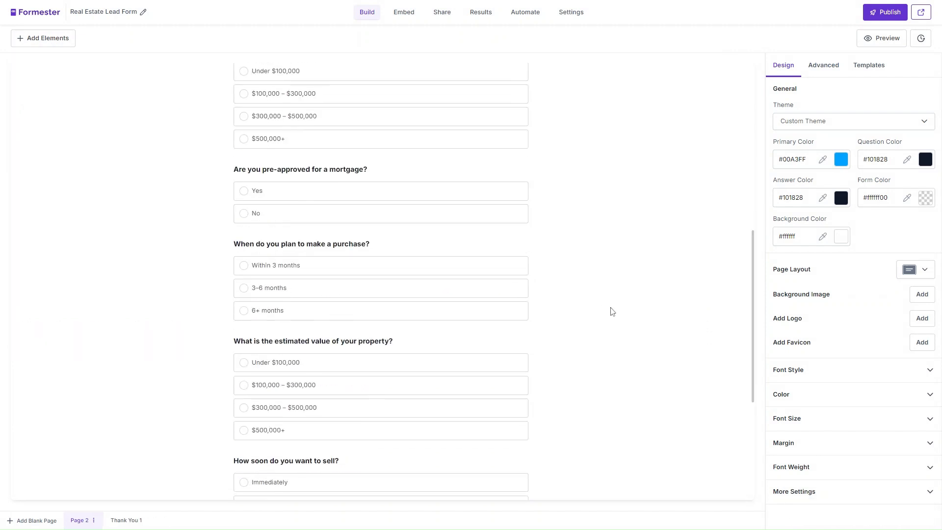
scroll(612, 310, "up", 8)
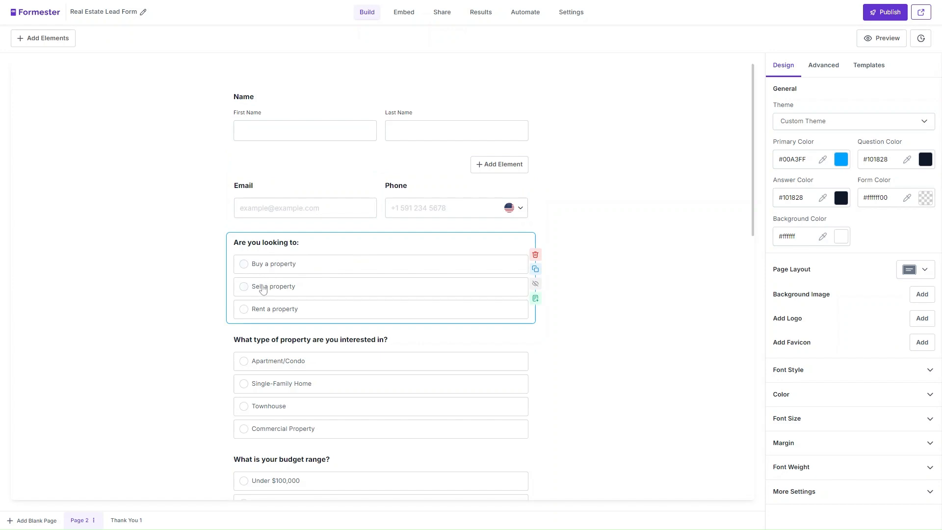
scroll(294, 315, "down", 1)
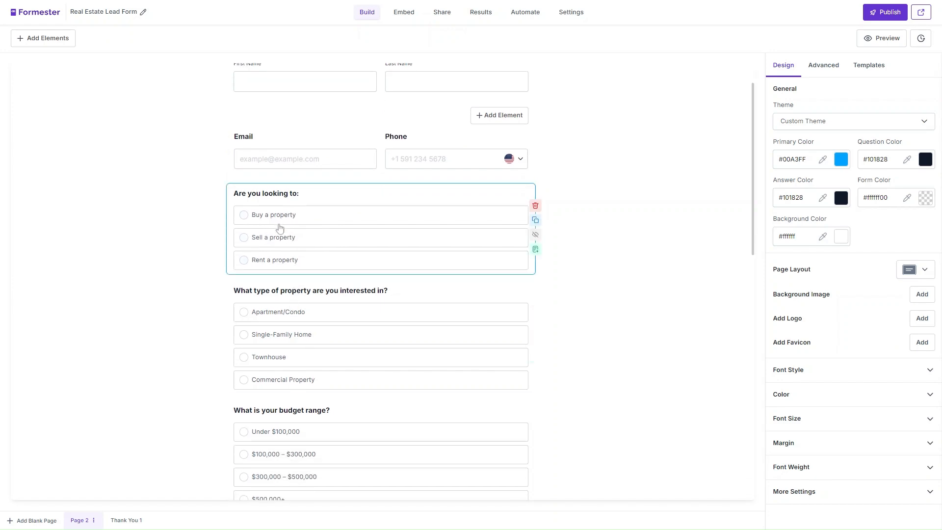
scroll(287, 223, "down", 6)
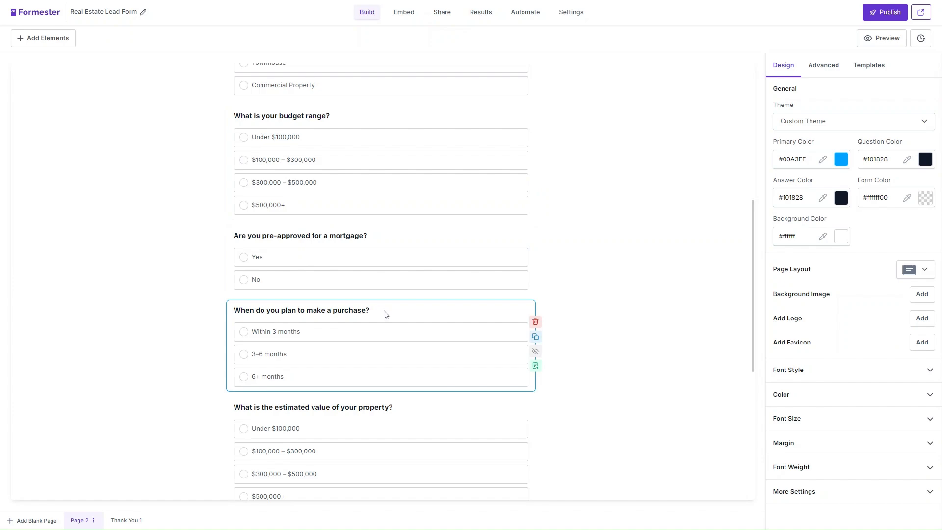
scroll(385, 314, "up", 5)
scroll(294, 199, "down", 6)
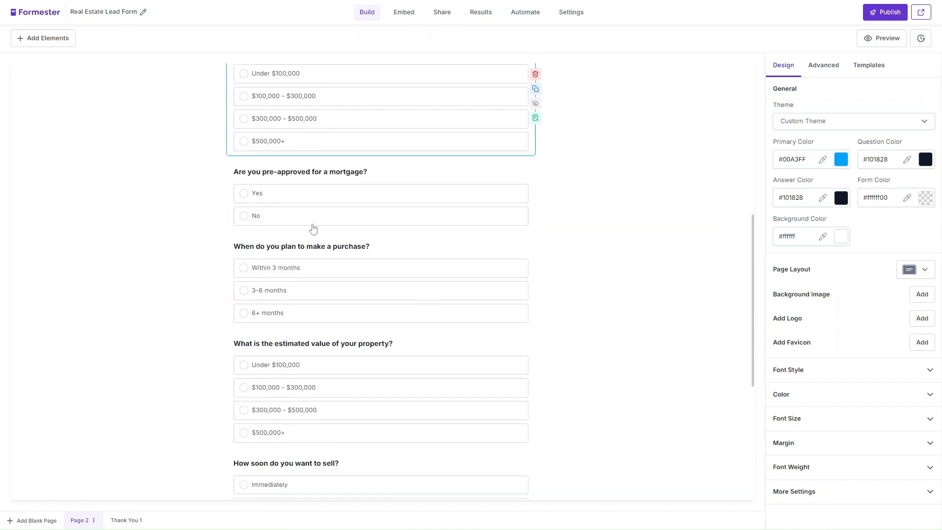
scroll(313, 228, "down", 4)
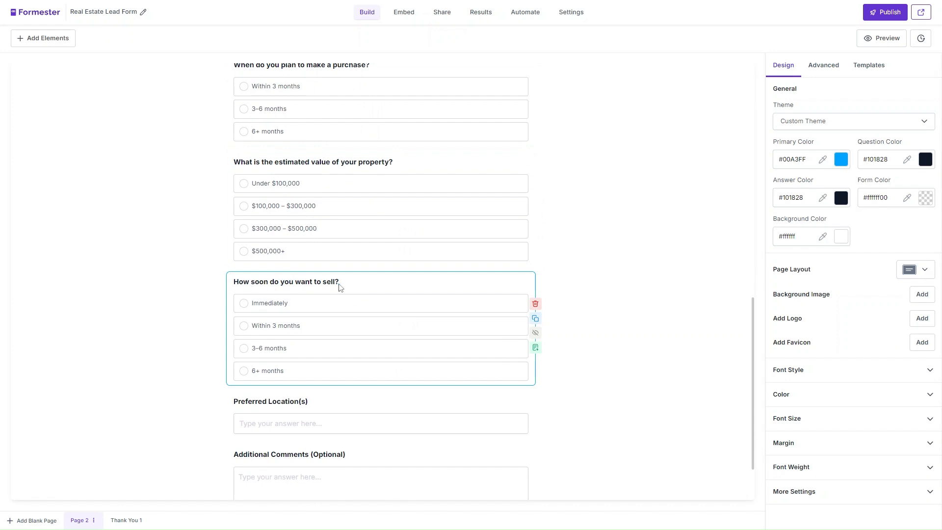
scroll(340, 287, "up", 12)
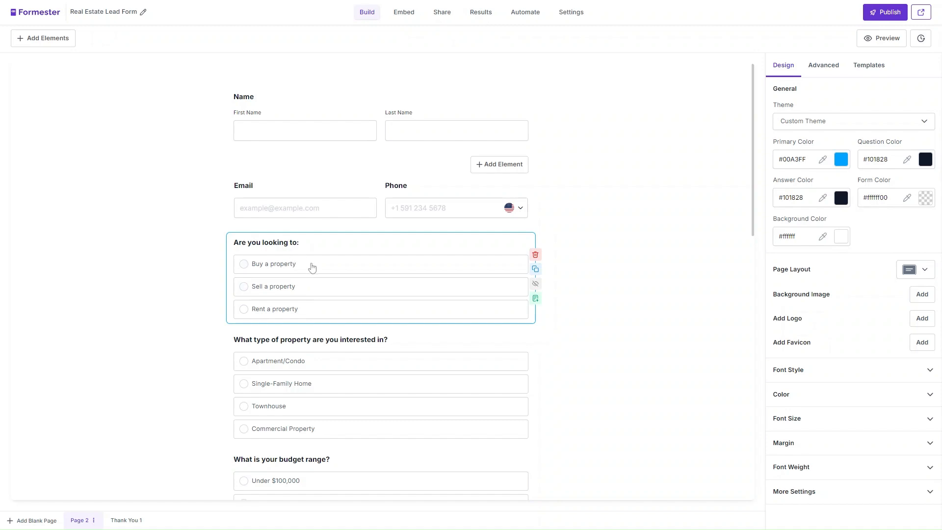
- Add a branching rule with the condition that "Are you looking to:" Is Equal To "Buy a property"
left_click(818, 67)
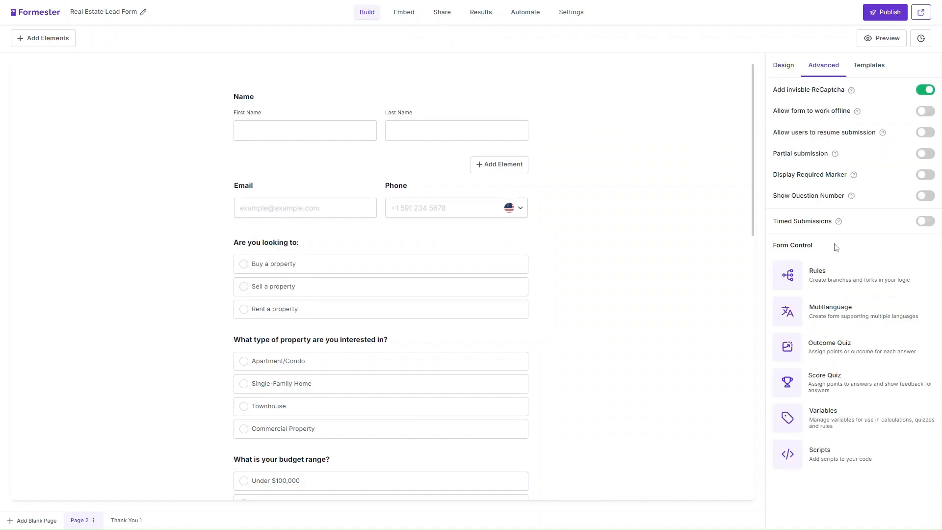
left_click(823, 278)
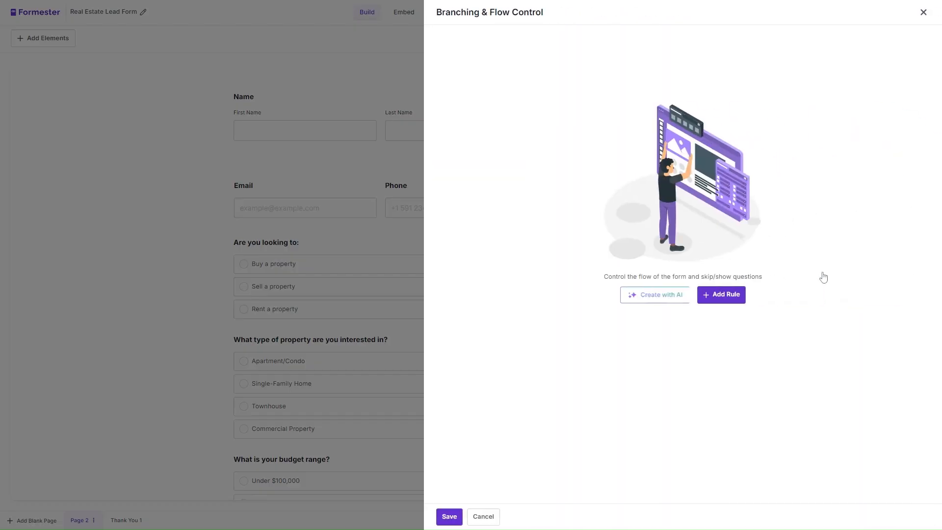
left_click(730, 296)
left_click(559, 69)
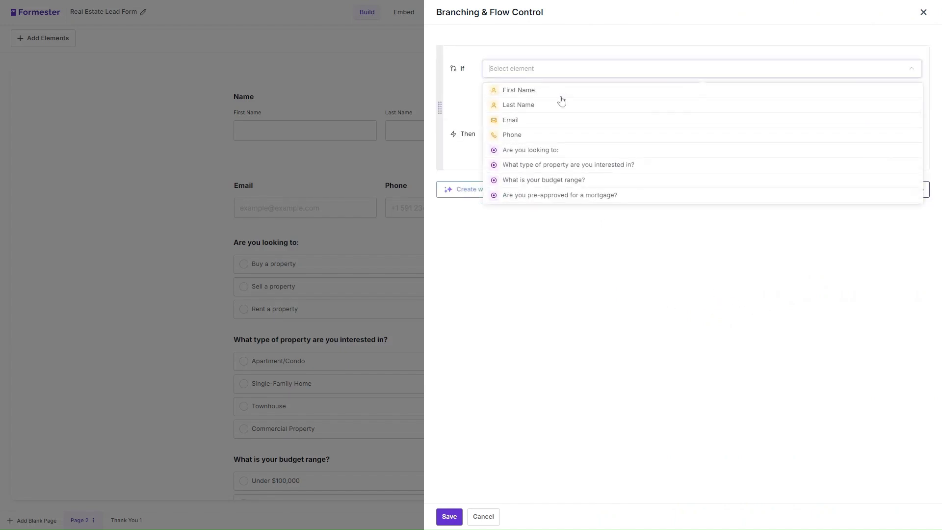
left_click(558, 150)
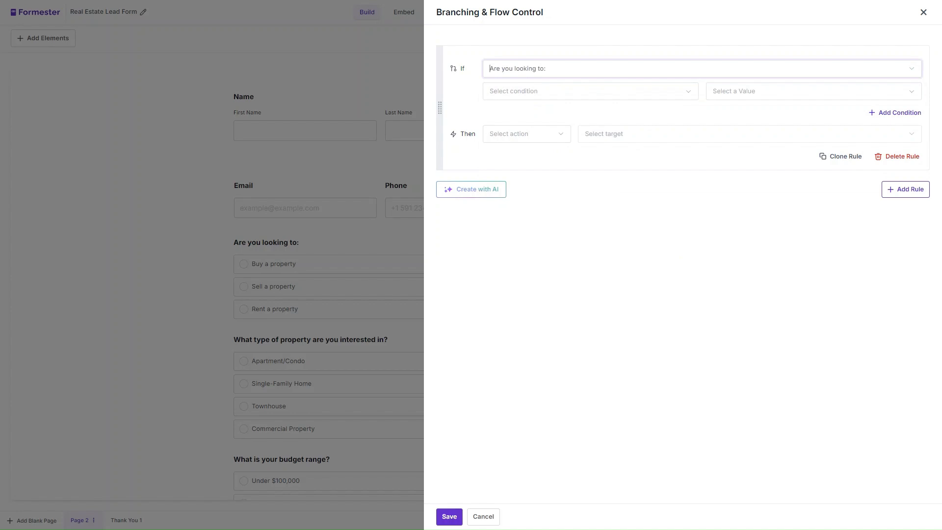
left_click(539, 91)
left_click(525, 114)
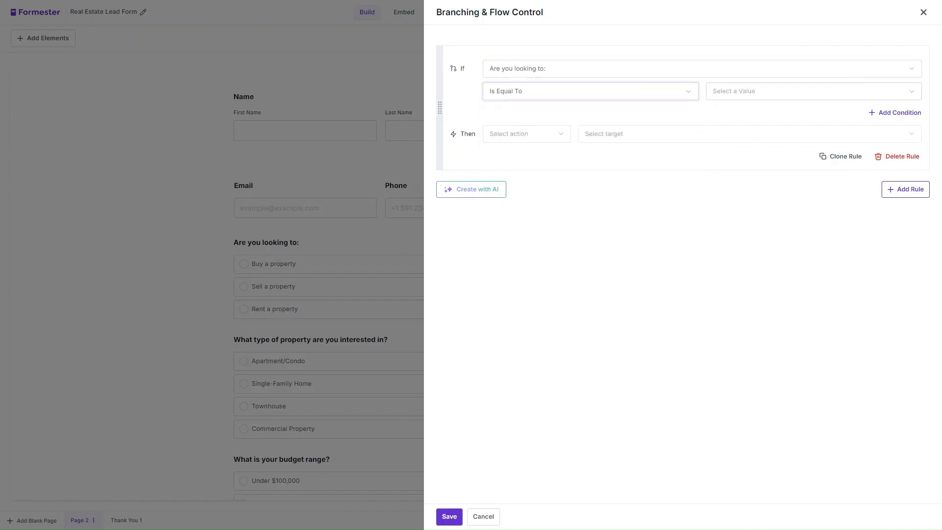
left_click(756, 91)
left_click(756, 113)
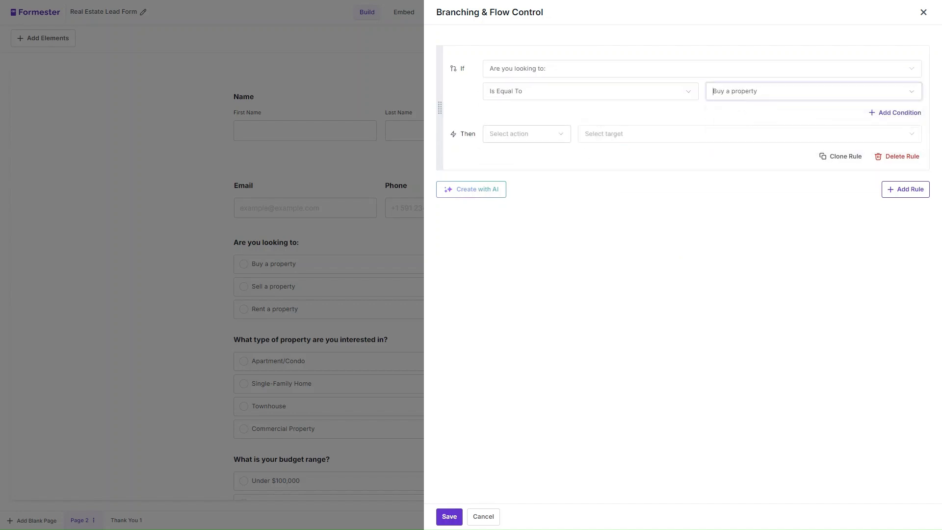
- Make the buying rule show the budget range, mortgage pre-approval and planned purchase time questions using Show Field
left_click(526, 133)
left_click(545, 191)
left_click(643, 133)
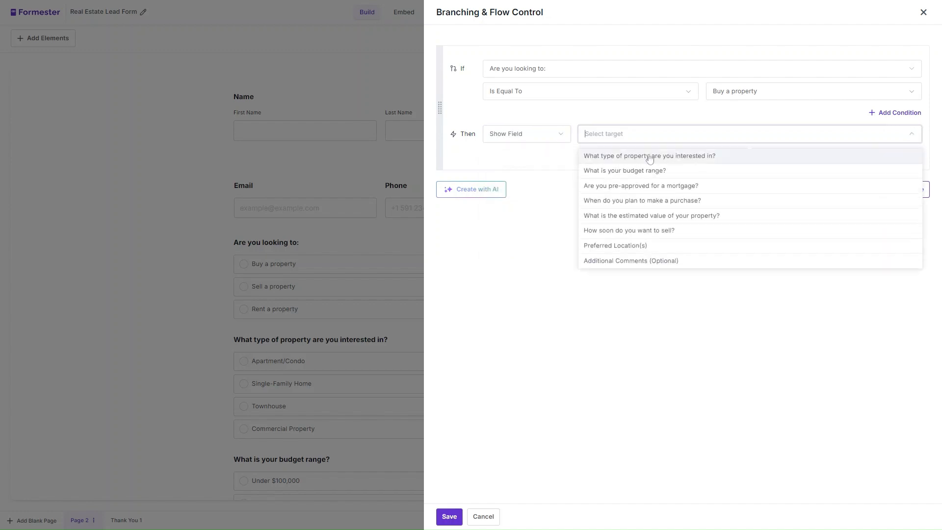
left_click(628, 170)
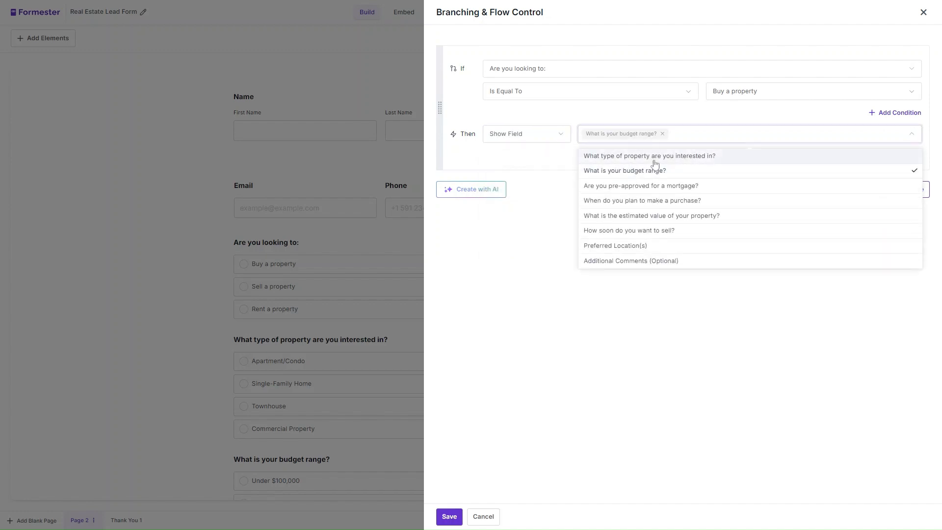
left_click(646, 192)
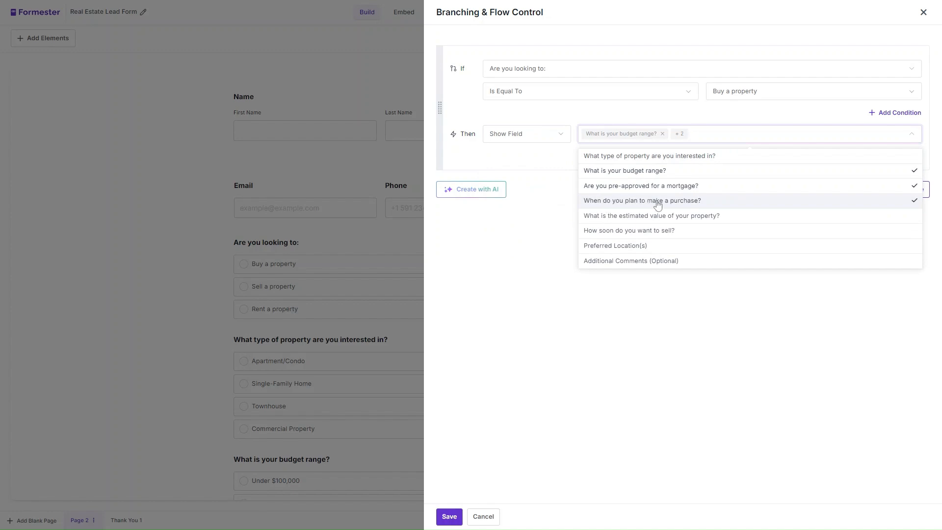
left_click(566, 215)
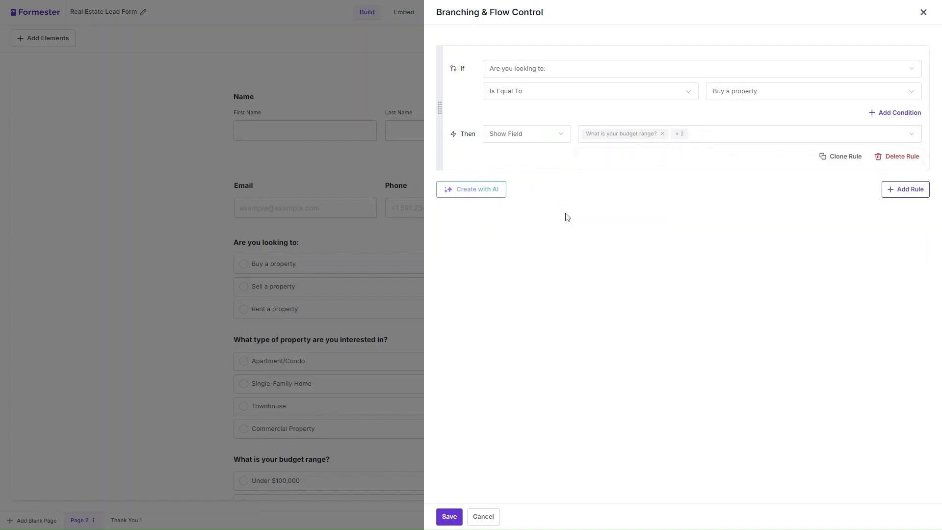
- Clone the buying rule and set the copy's condition value to "Sell a property"
left_click(831, 160)
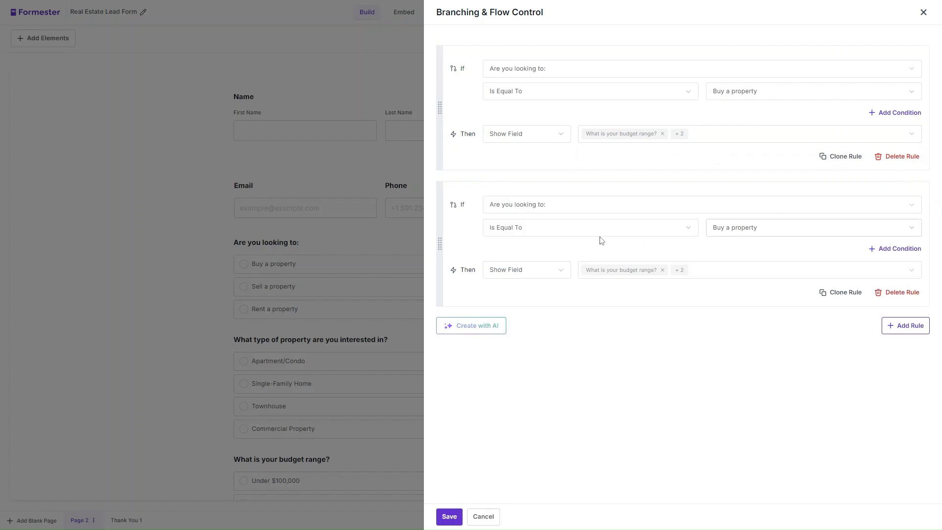
left_click(793, 228)
left_click(782, 264)
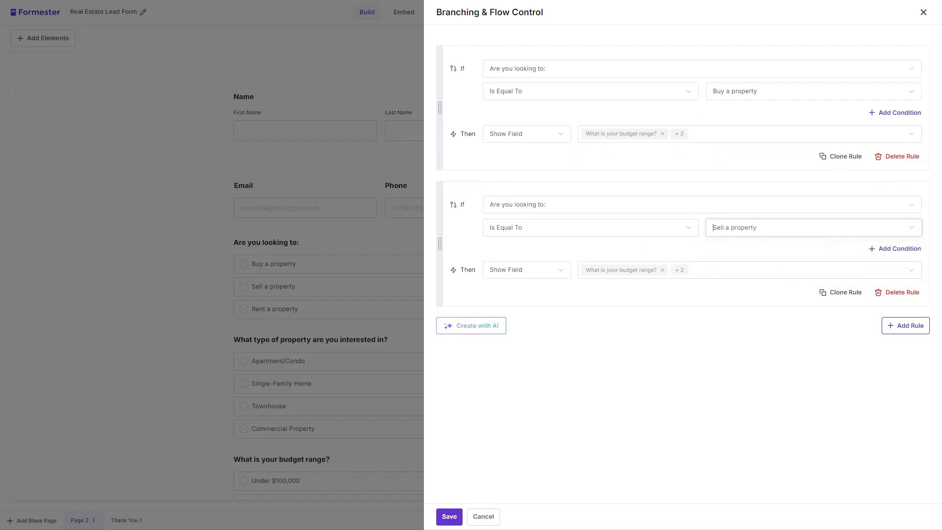
- Replace the selling rule's target fields with the estimated property value and how-soon-to-sell questions, and save the rules
left_click(663, 270)
left_click(691, 270)
left_click(692, 271)
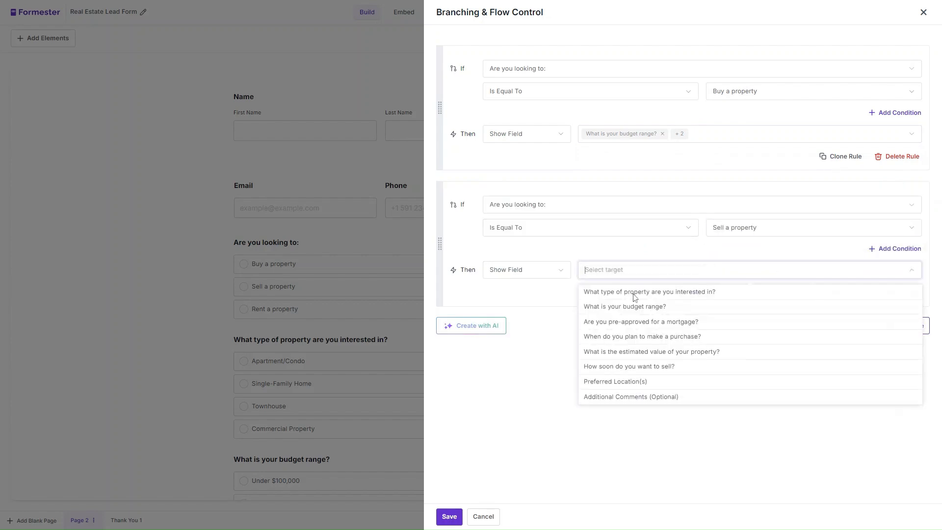
left_click(641, 352)
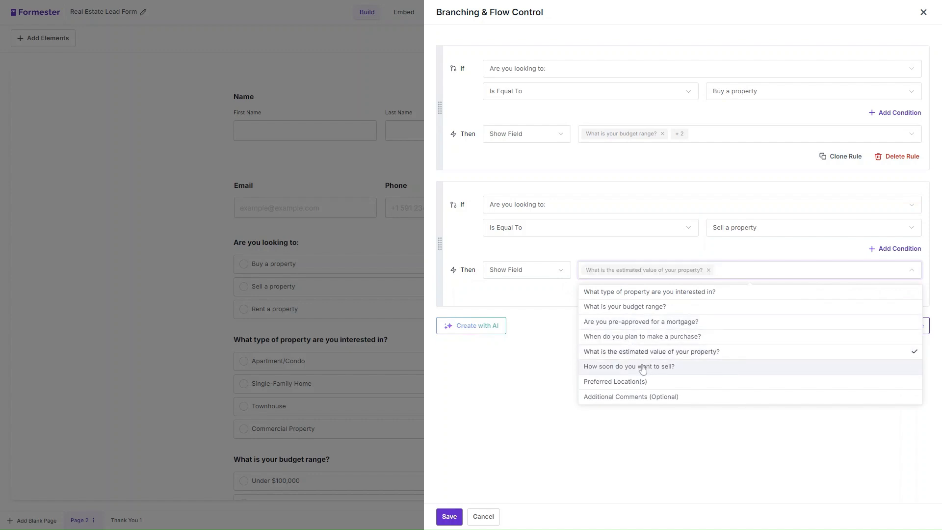
left_click(643, 367)
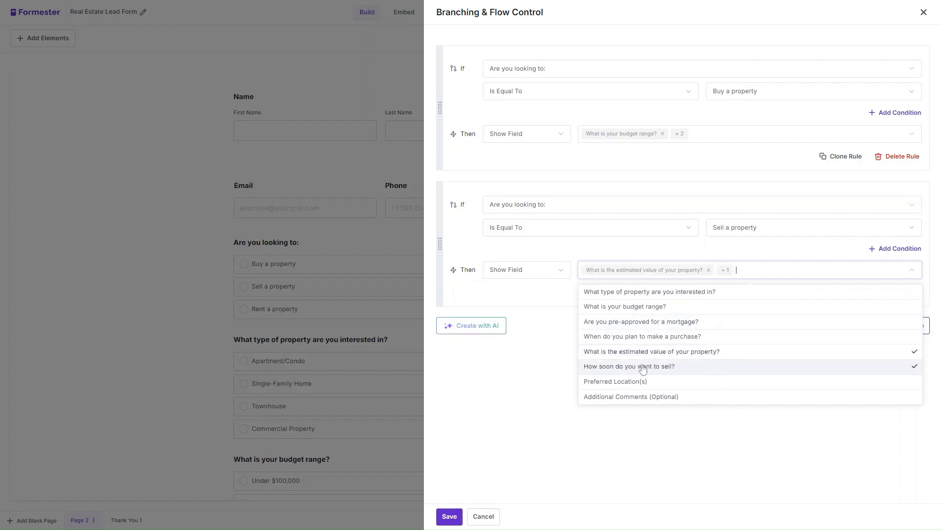
left_click(566, 361)
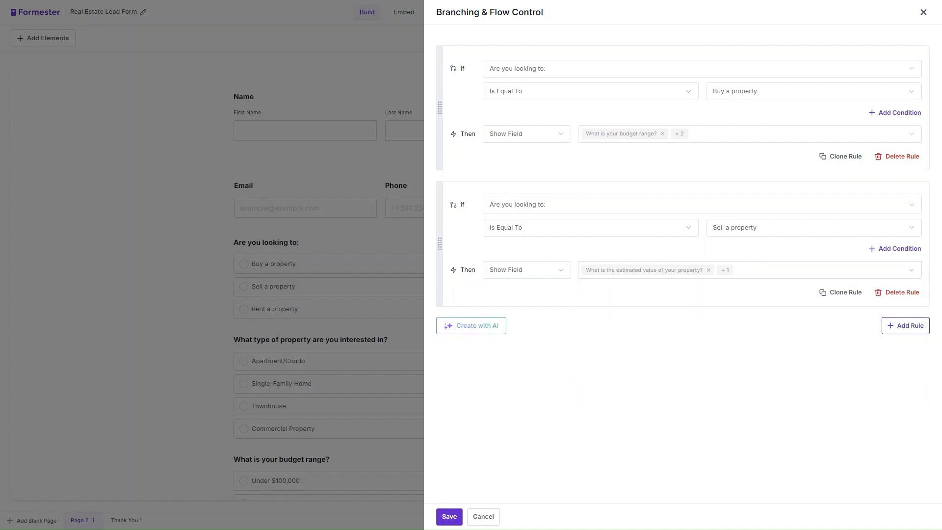
left_click(454, 523)
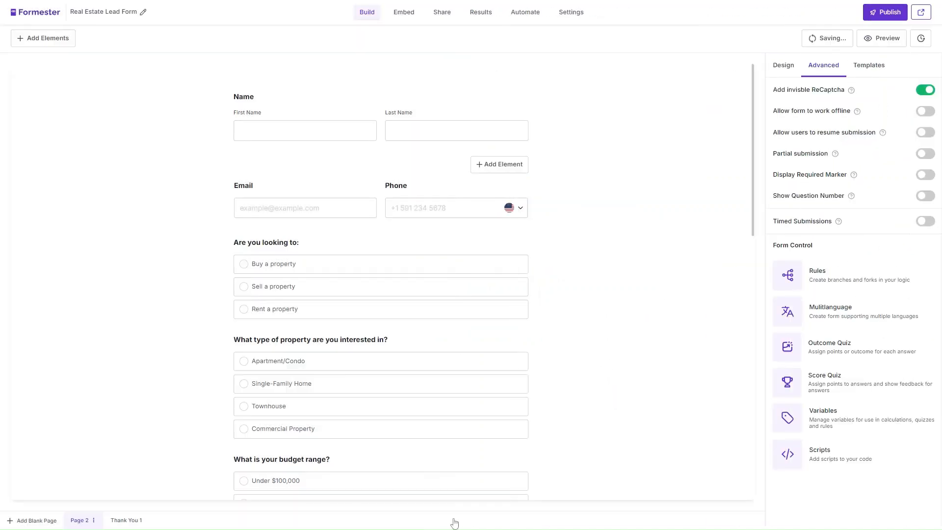
- Preview the form and choose "Buy a property" to check which follow-up questions are shown
left_click(883, 38)
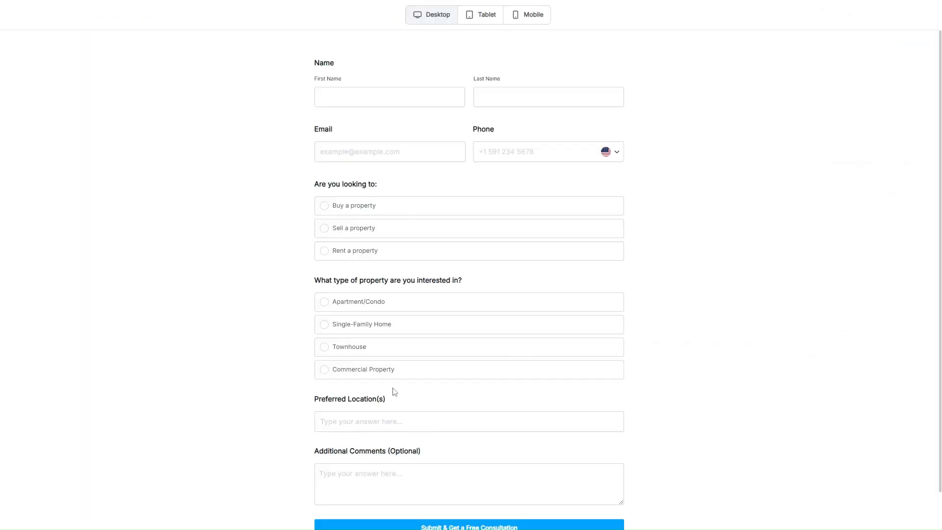
left_click(367, 213)
scroll(368, 213, "down", 4)
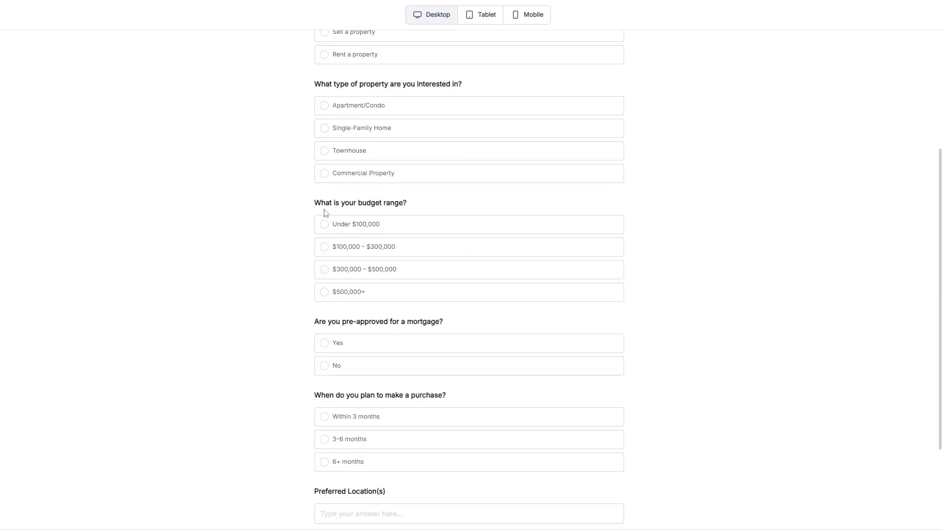
- Choose "Sell a property" in the form preview and check which follow-up questions are shown
scroll(352, 358, "up", 4)
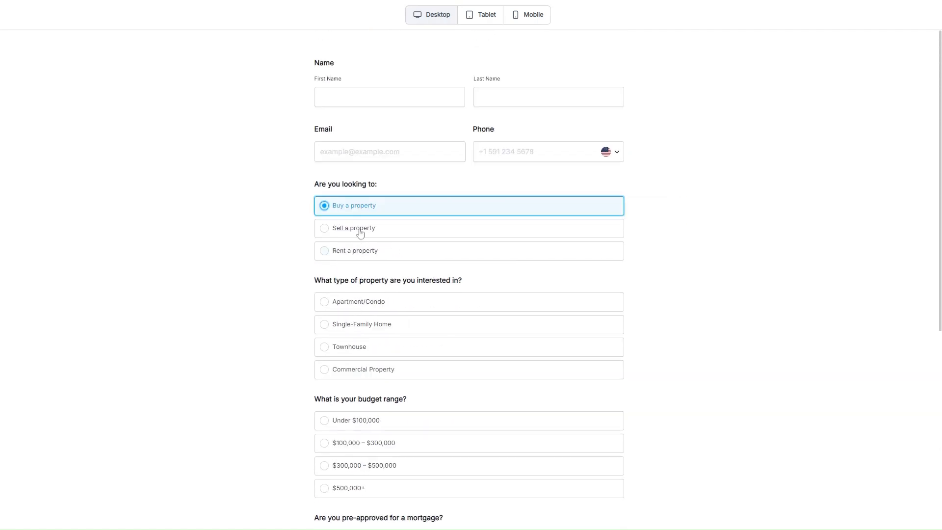
left_click(358, 229)
scroll(387, 343, "down", 5)
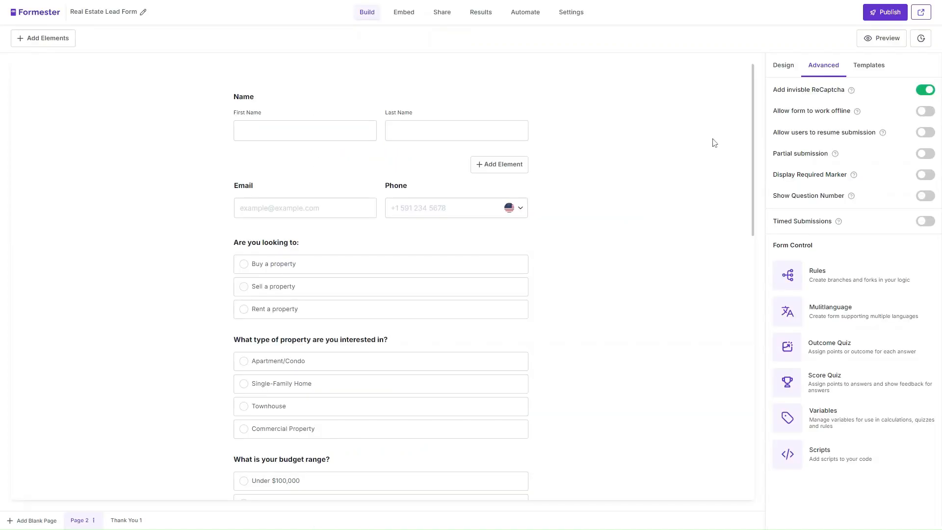
- Apply the Glide theme to the form and look over the restyled questions
left_click(783, 65)
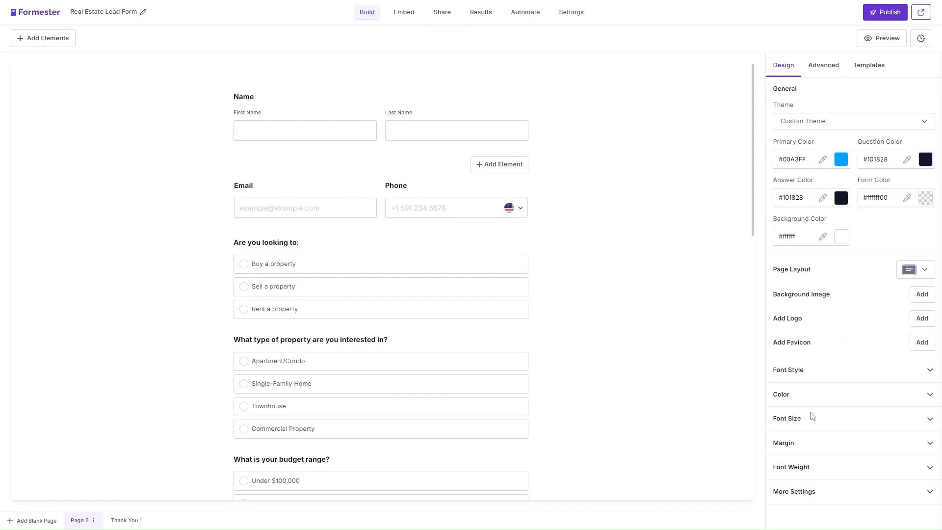
scroll(464, 271, "down", 3)
scroll(443, 142, "up", 3)
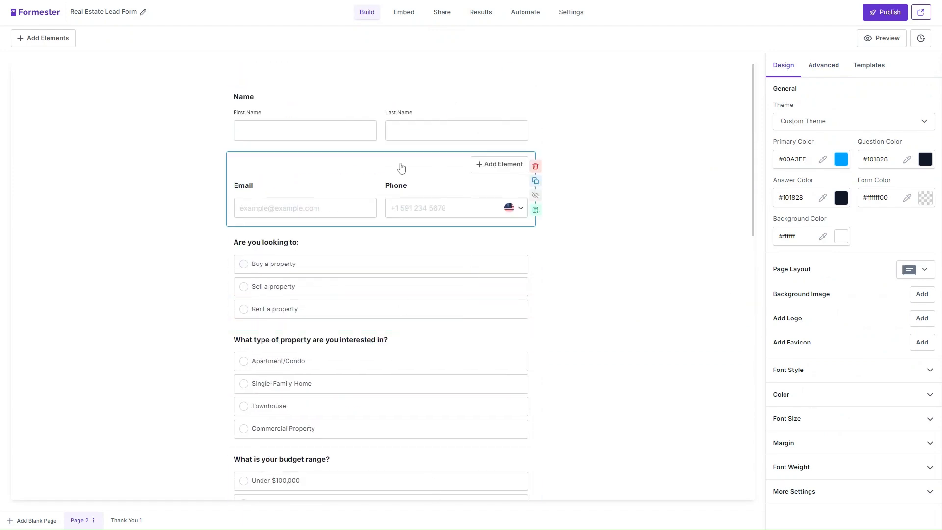
left_click(787, 126)
scroll(806, 236, "down", 2)
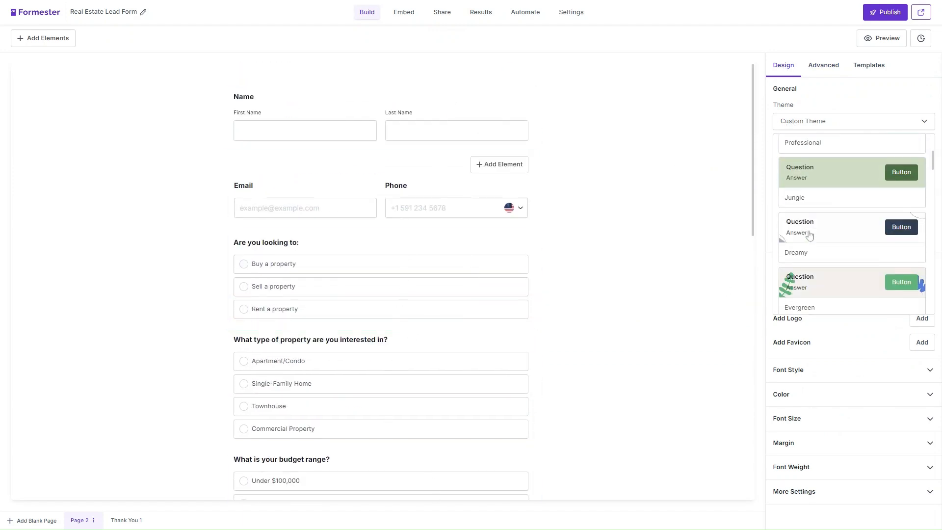
scroll(809, 236, "down", 10)
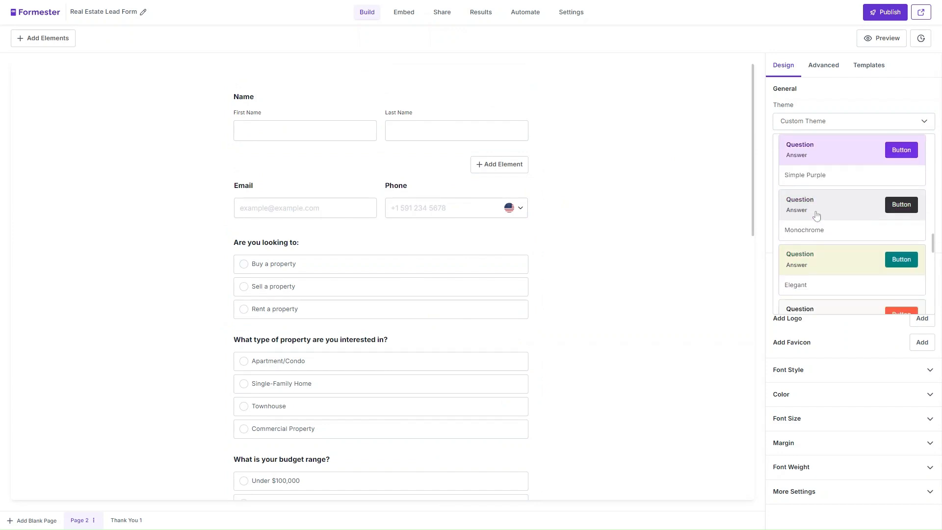
scroll(816, 216, "up", 2)
scroll(816, 248, "up", 2)
left_click(818, 288)
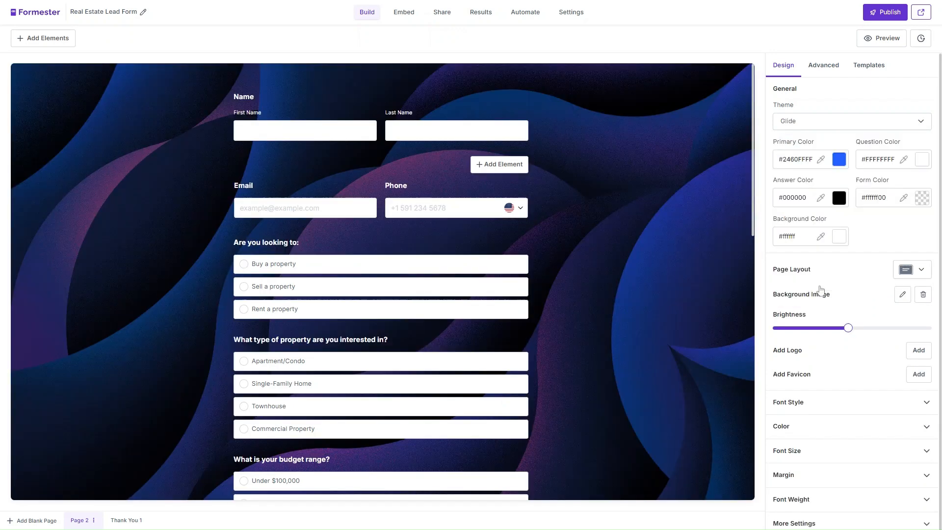
scroll(593, 366, "down", 10)
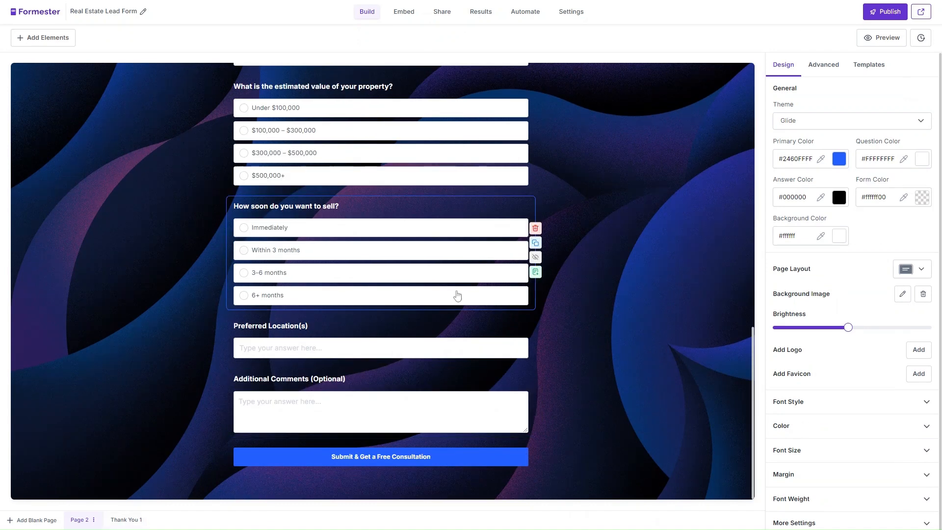
left_click(128, 520)
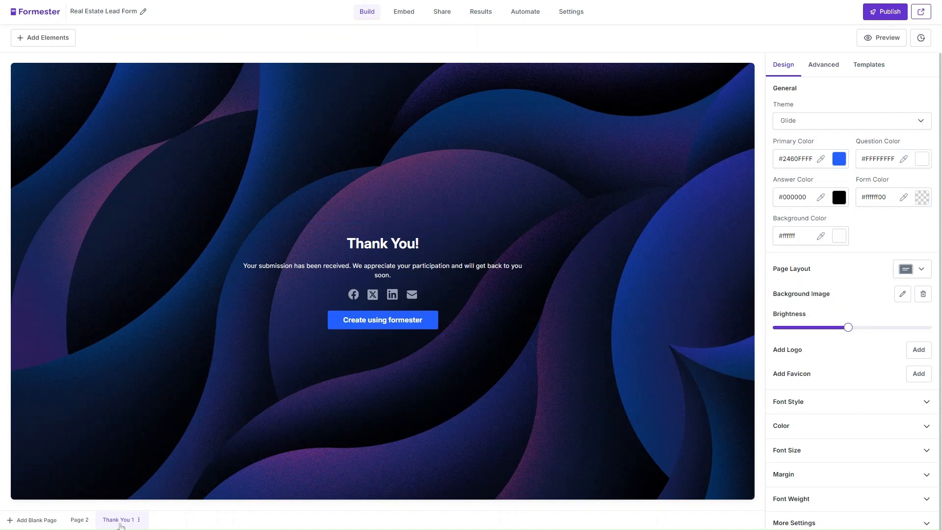
left_click(434, 257)
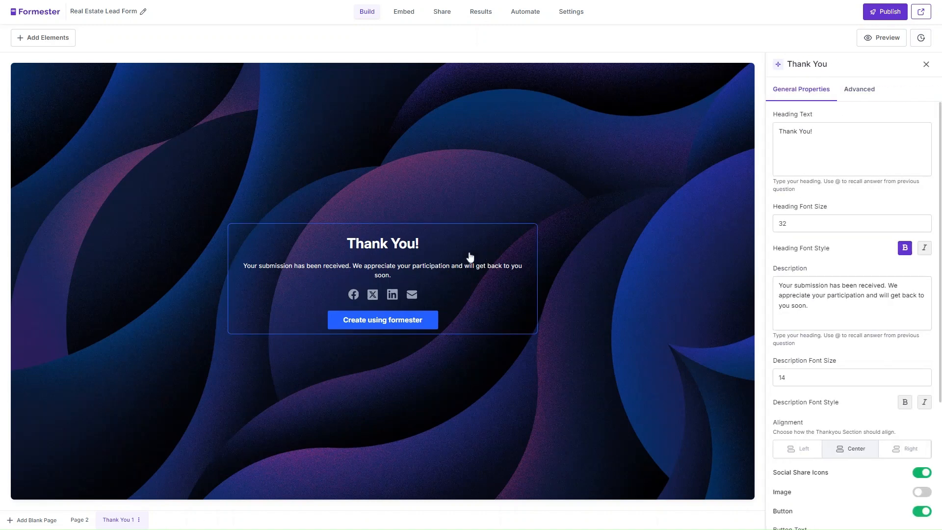
left_click(868, 93)
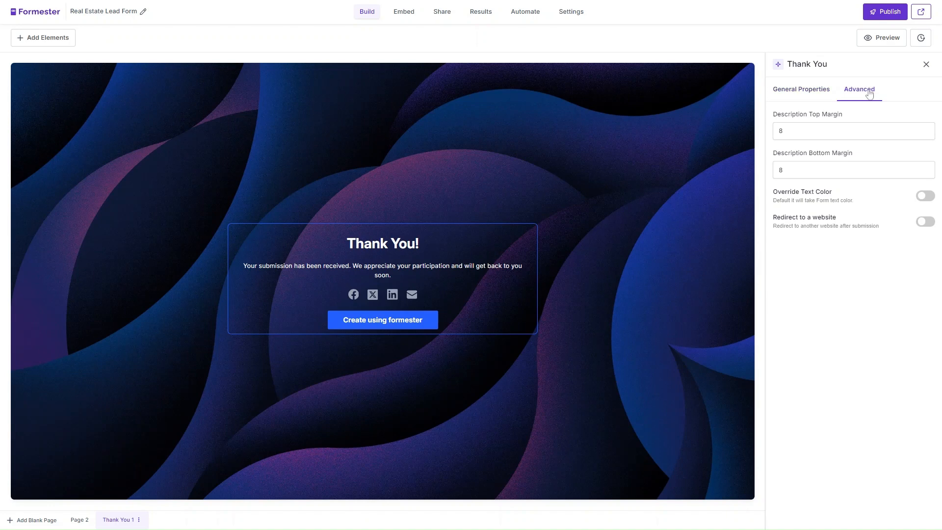
left_click(922, 223)
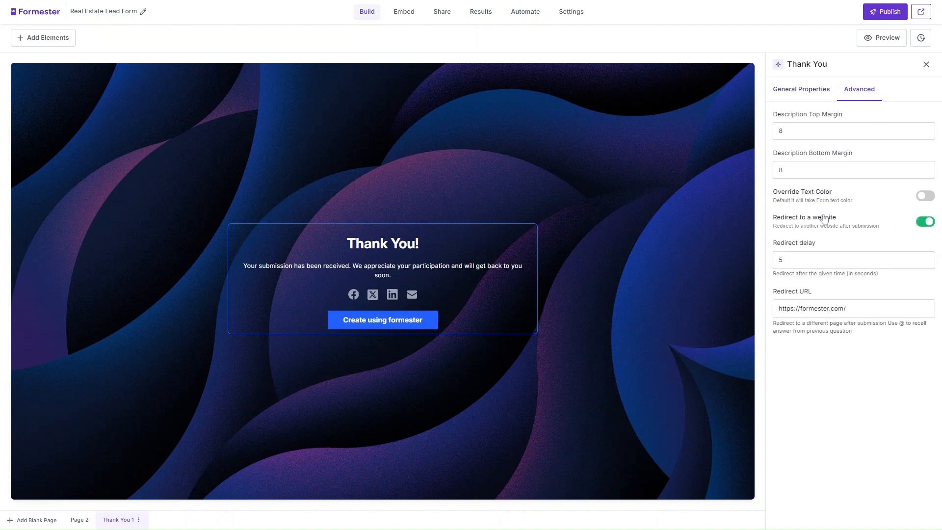
left_click(782, 260)
left_click_drag(849, 308, 762, 307)
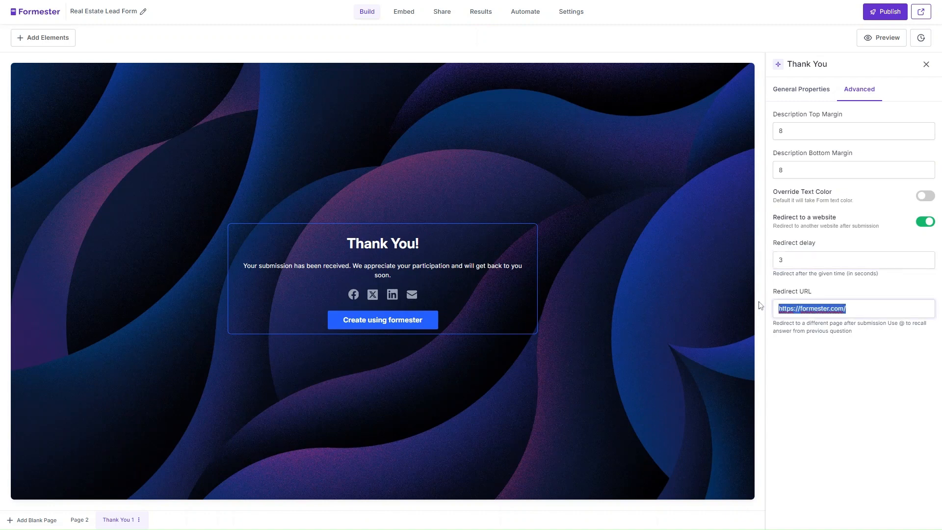
type("https://formester.com/")
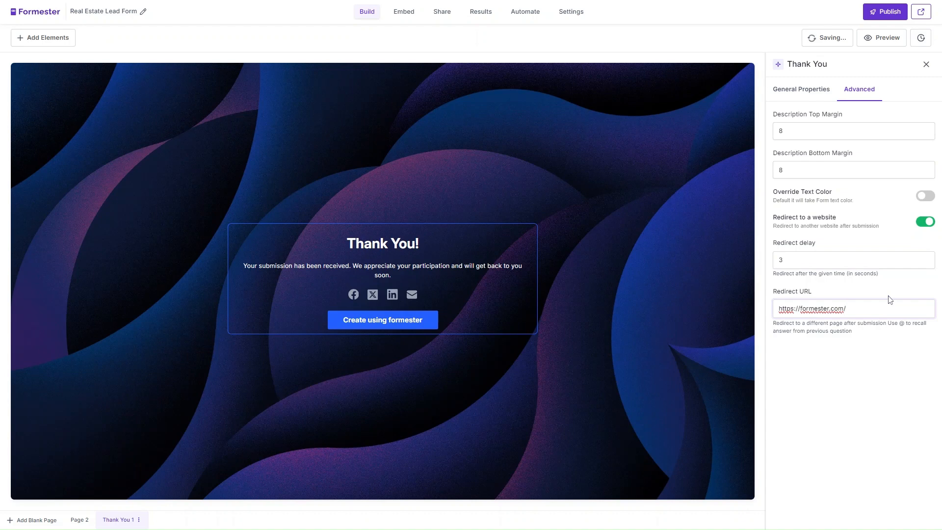
- Publish the Real Estate Lead Form and look over its first page
left_click(886, 15)
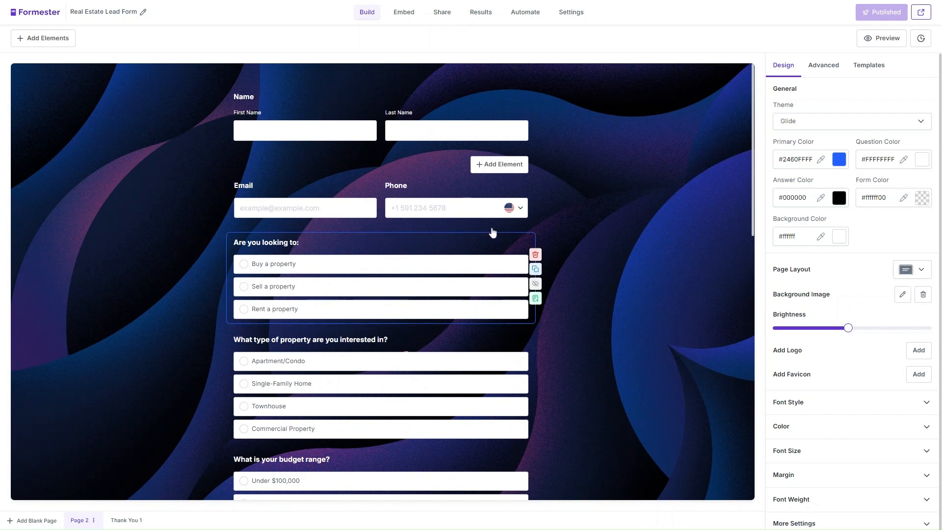
scroll(454, 365, "down", 3)
scroll(454, 361, "up", 3)
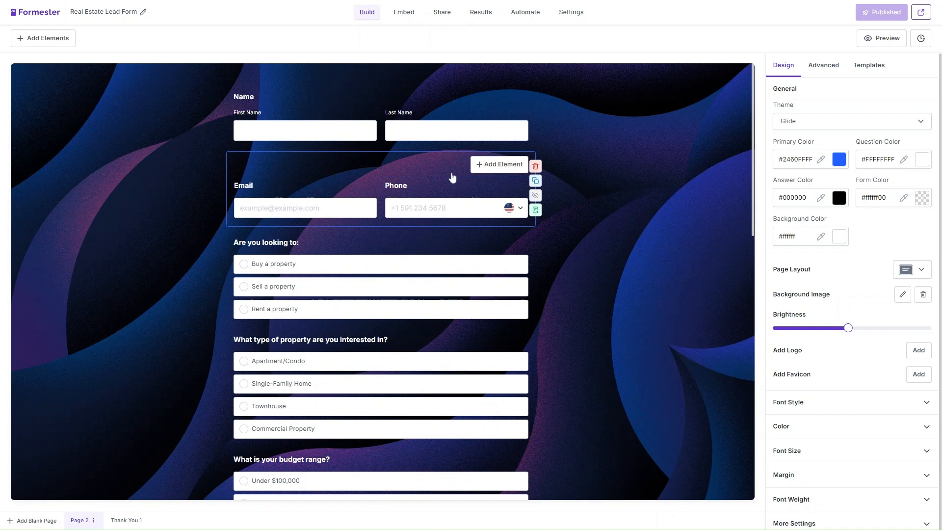
- Search the form's Zapier integration for Notion and select it as the app to connect with Formester
left_click(523, 17)
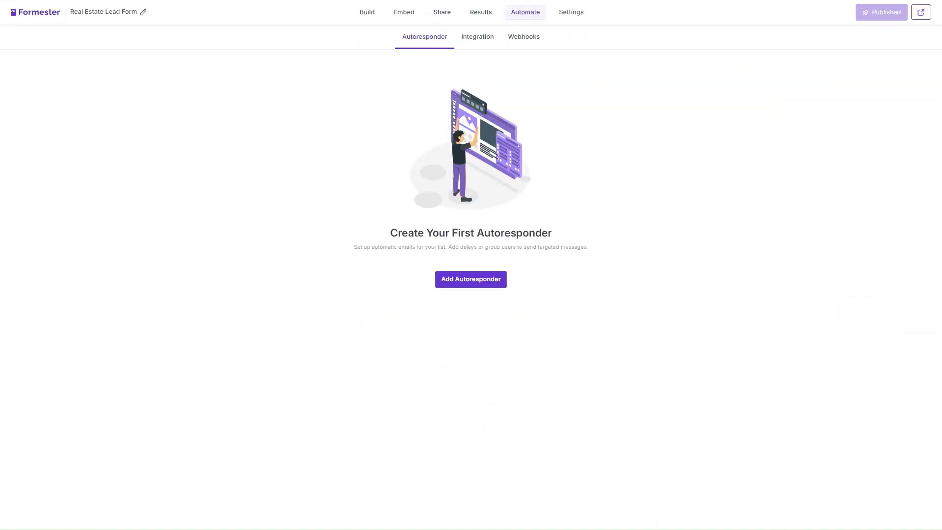
left_click(489, 43)
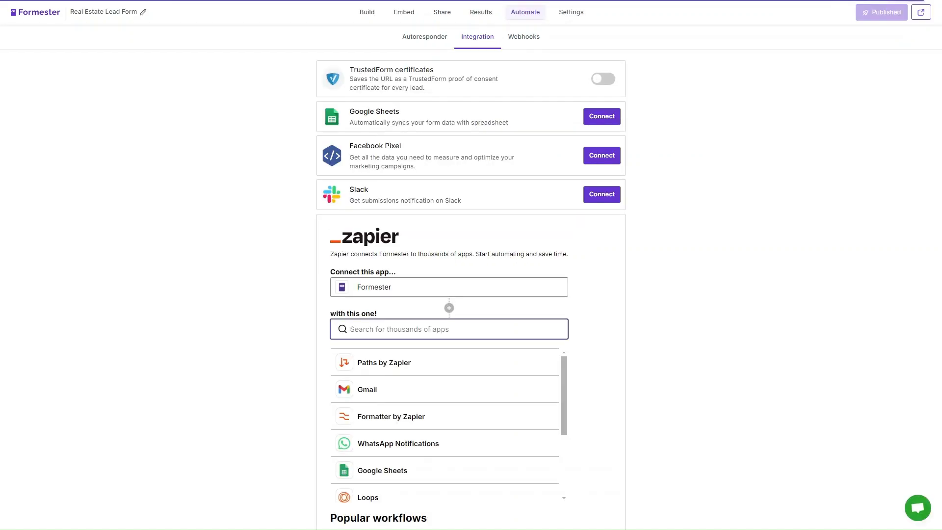
type("crm")
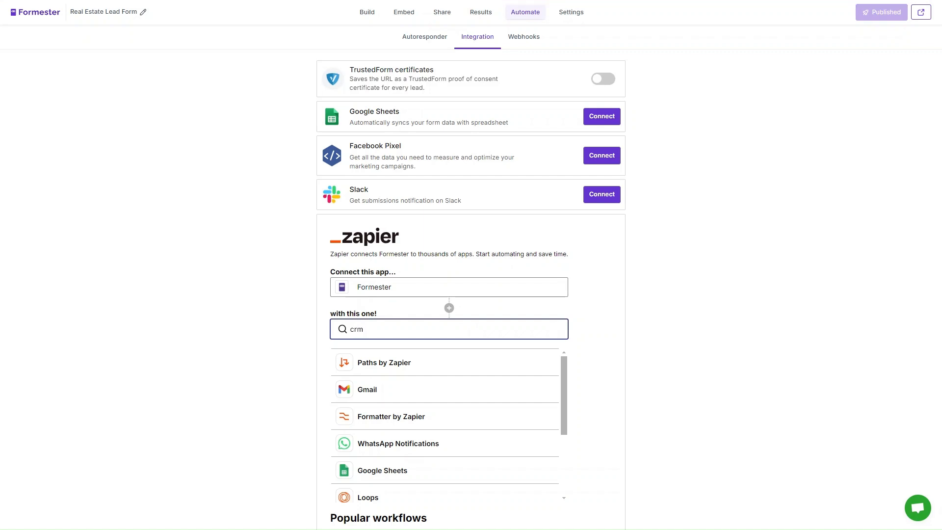
key("BackSpace")
key("BackSpace")
key("BackSpace")
type("notion")
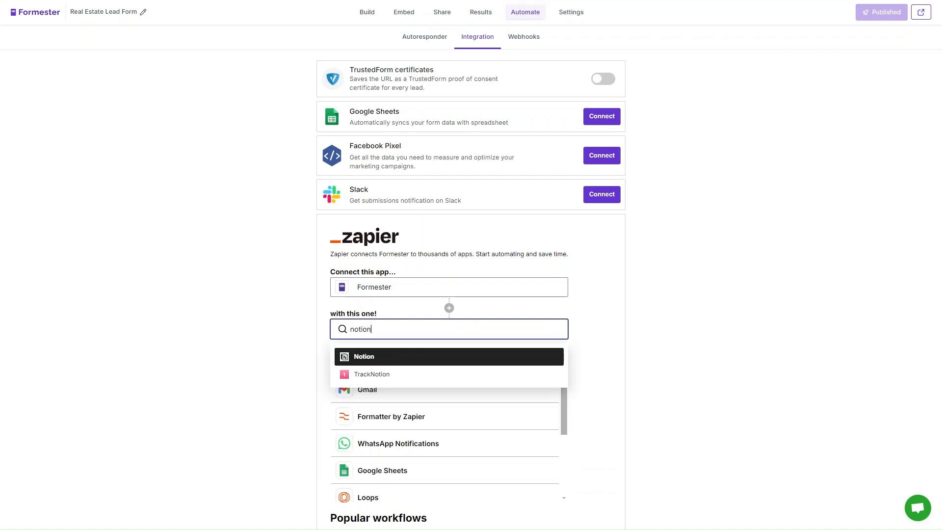
key("Return")
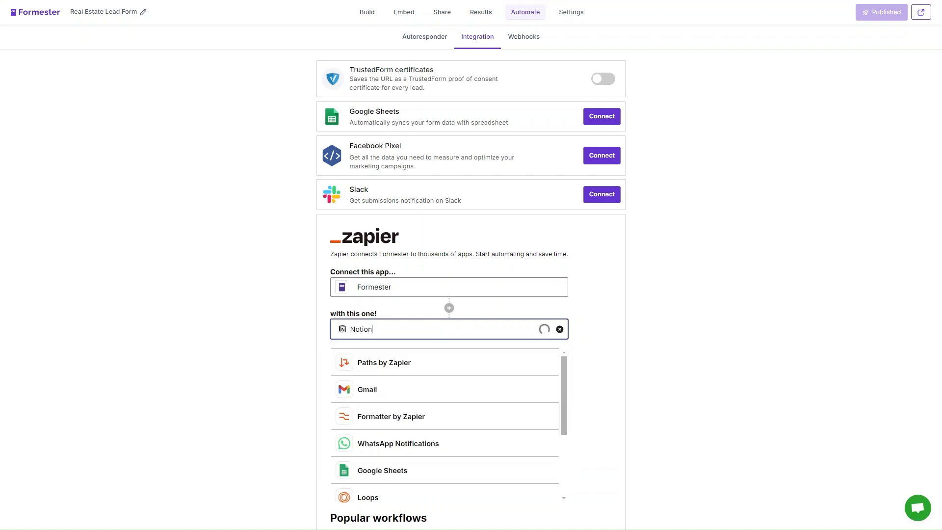
- Use the "Create Notion database items from new Formester submissions" workflow in Zapier
scroll(509, 368, "down", 3)
scroll(614, 330, "down", 4)
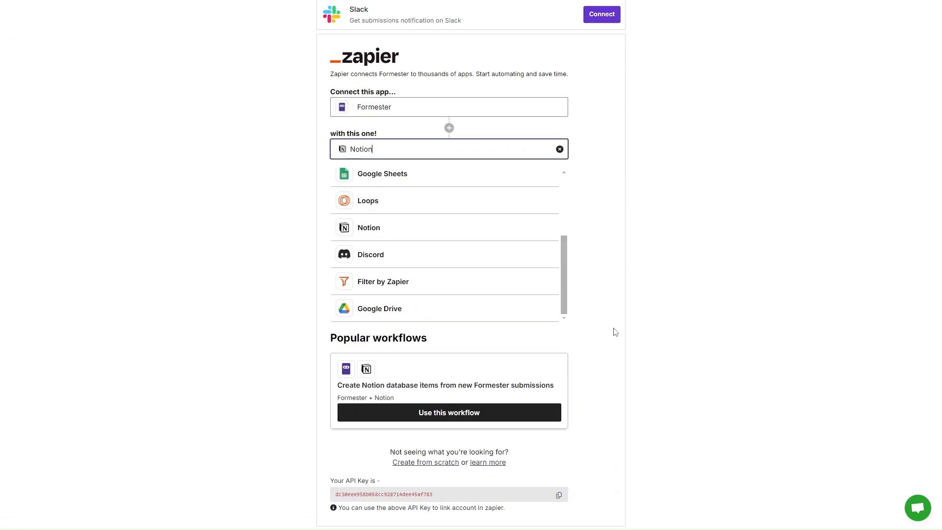
left_click(471, 416)
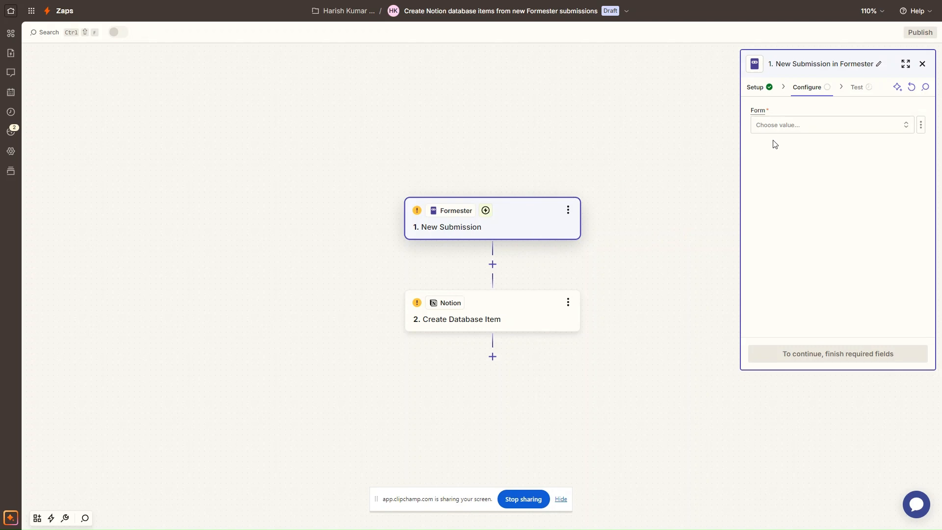
- Set the New Submission trigger's form to Real Estate Lead Form and continue to the test stage
left_click(776, 131)
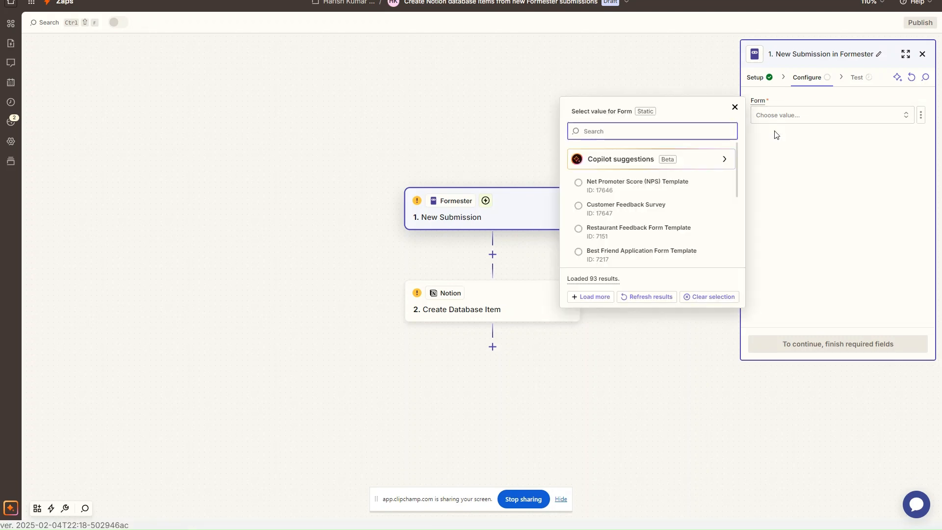
type("Real")
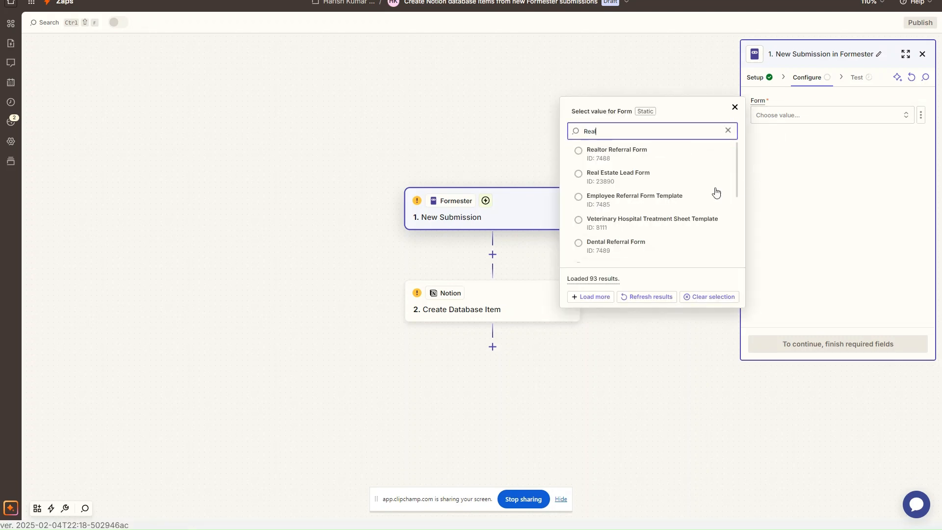
left_click(638, 175)
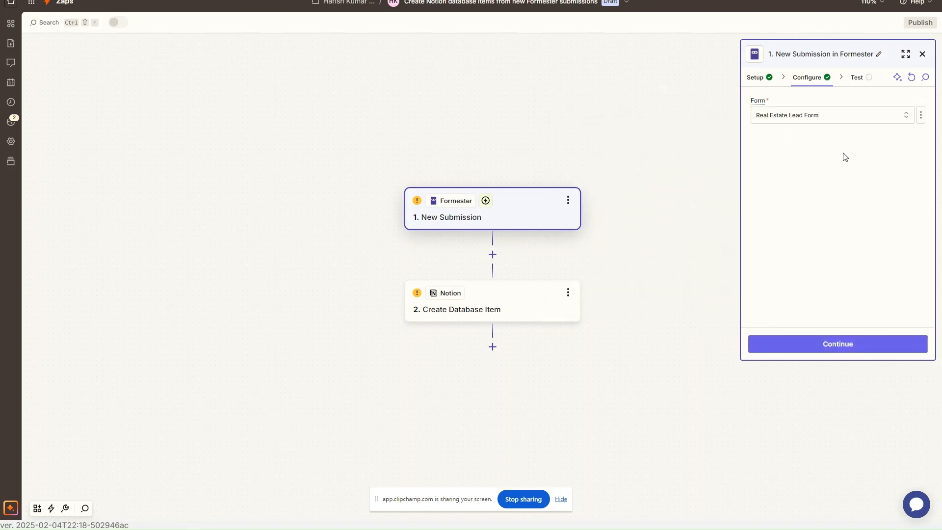
left_click(837, 346)
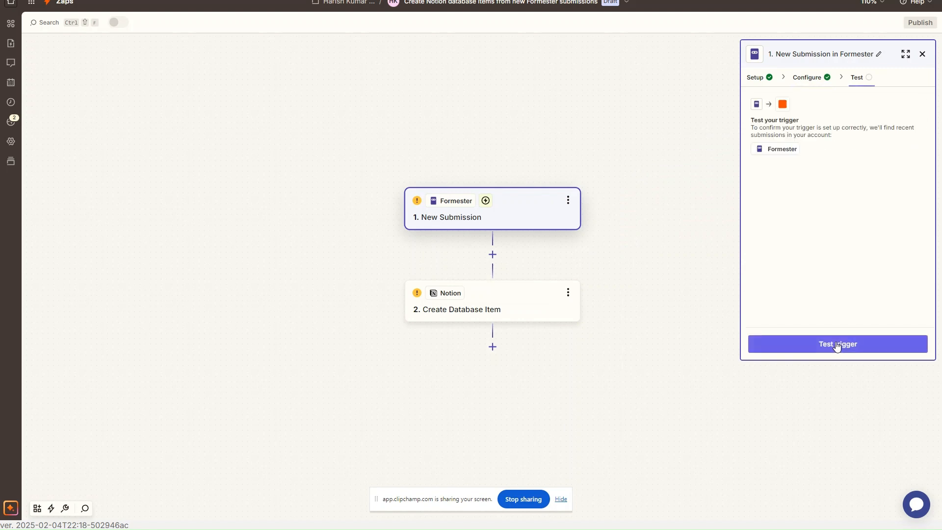
- Test the trigger, inspect the Submission A record and continue with it selected
left_click(837, 345)
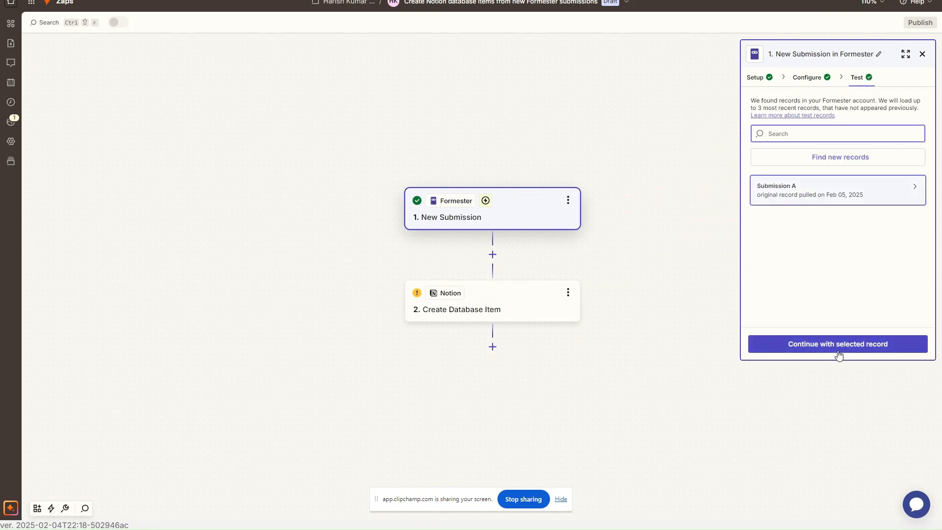
mouse_move(822, 192)
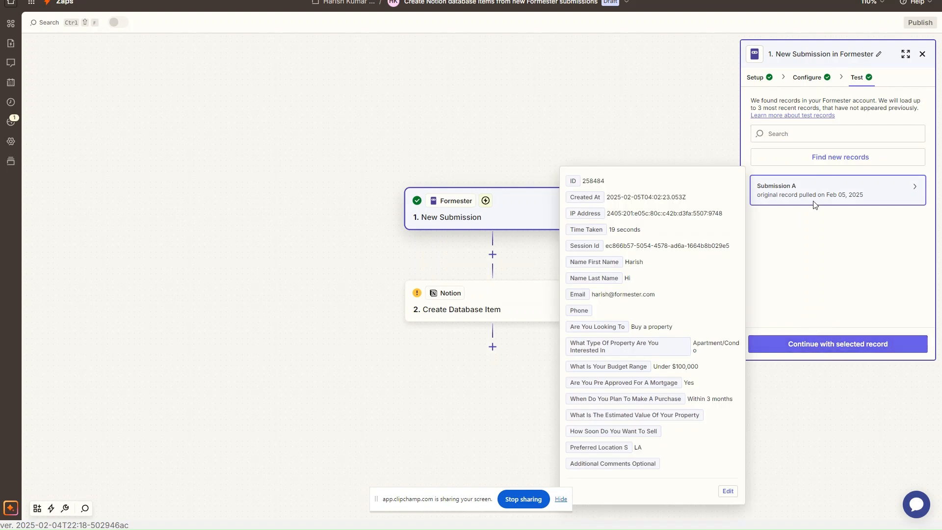
left_click(817, 348)
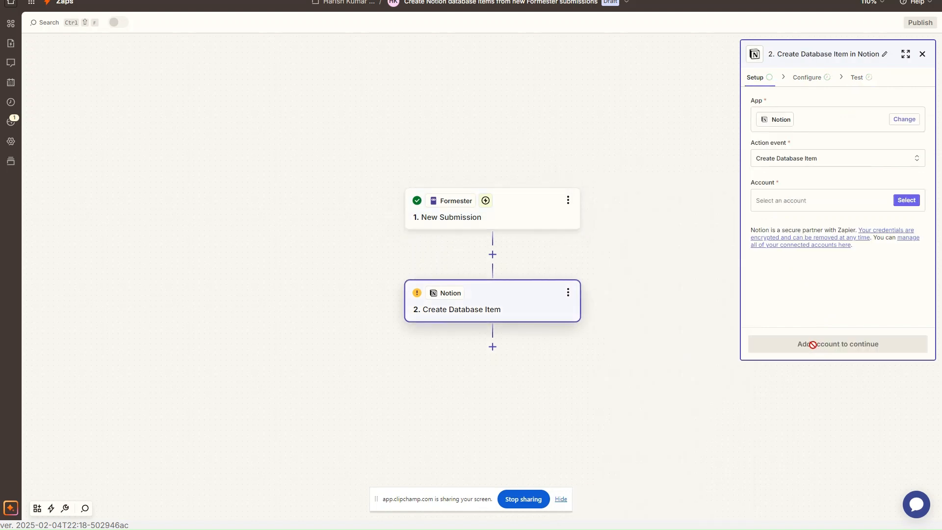
- Set the Notion action event to Create Database Item, select the Notion account and continue to configuration
left_click(808, 153)
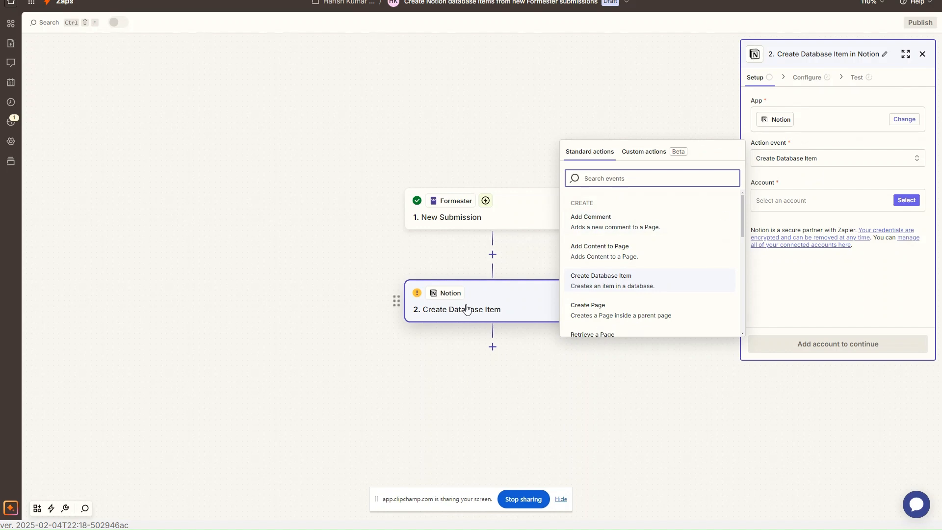
left_click(631, 279)
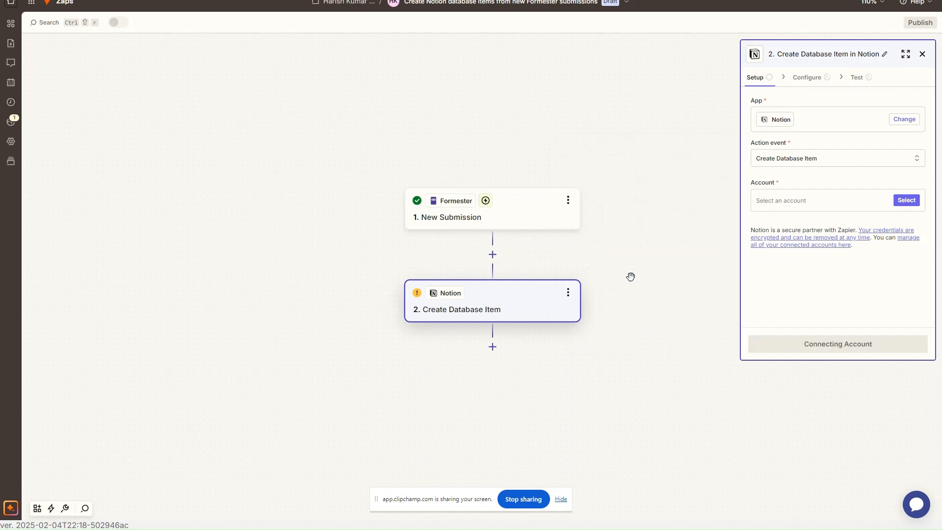
left_click(788, 204)
left_click(648, 230)
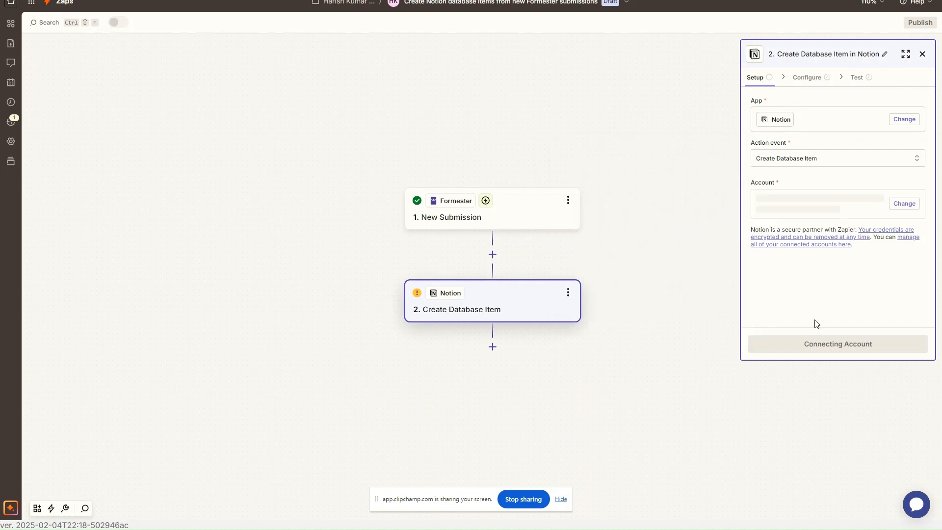
left_click(829, 344)
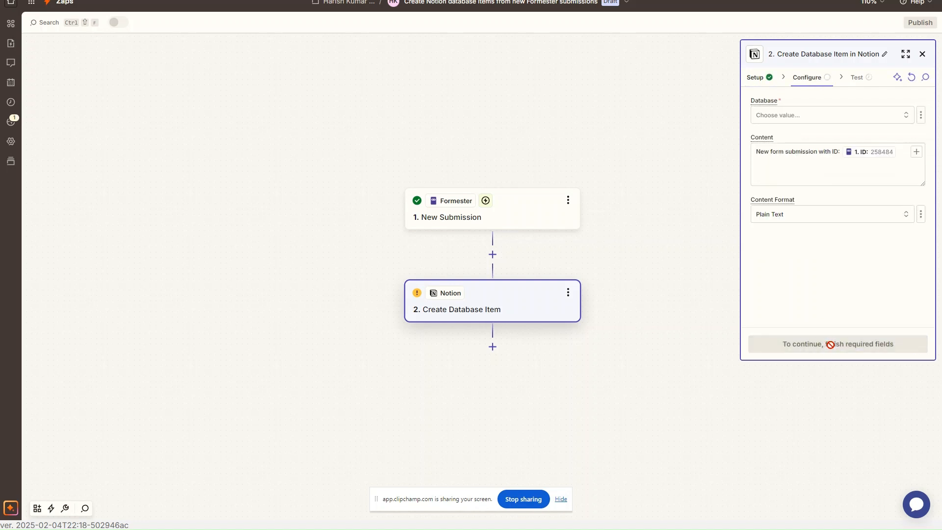
- Set the Notion database to Buyer DB and map its First Name field to the submission's Name First Name value
left_click(854, 115)
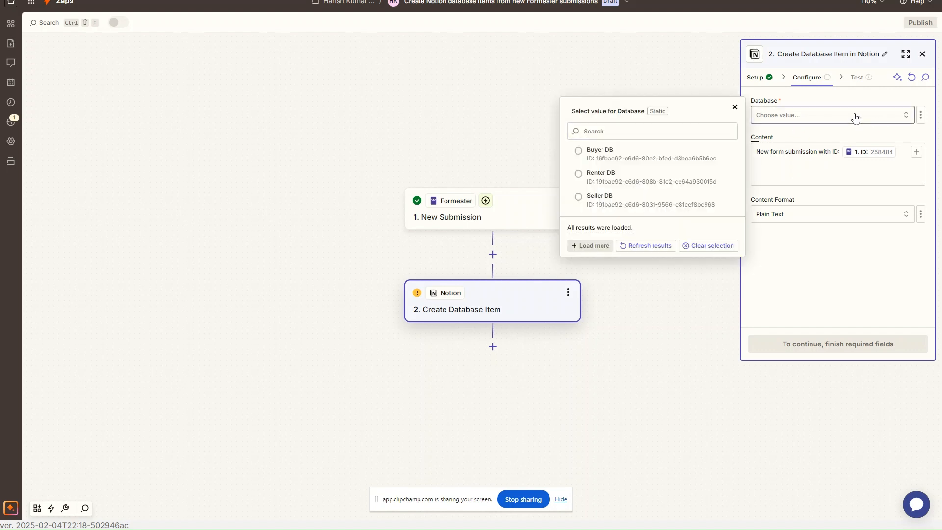
left_click(667, 162)
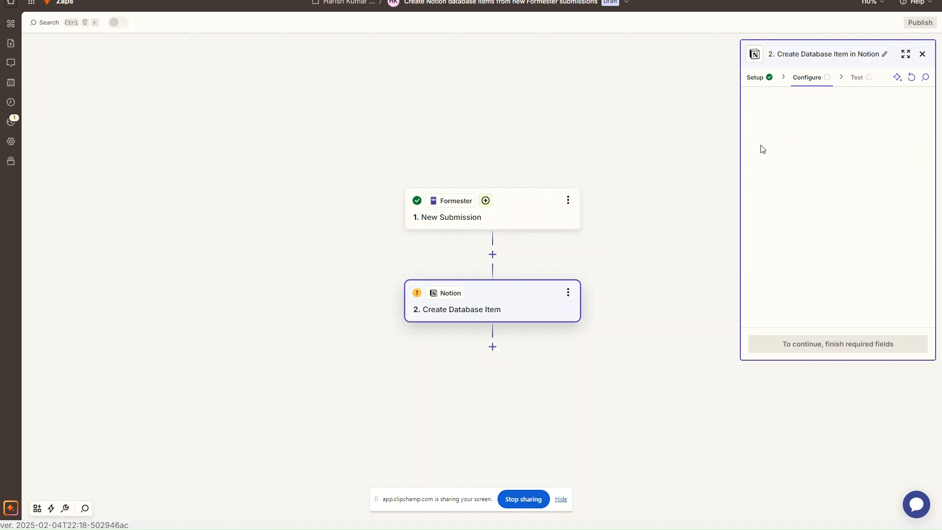
left_click(783, 151)
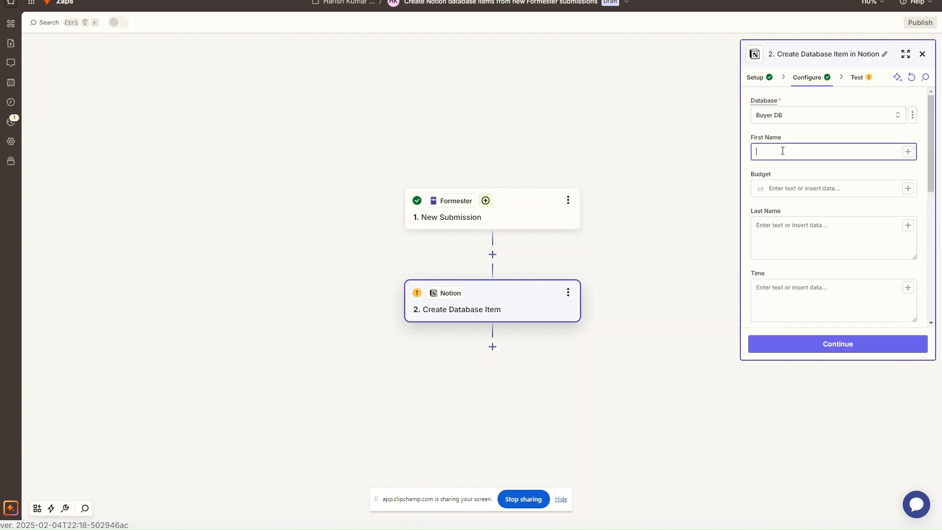
left_click(908, 152)
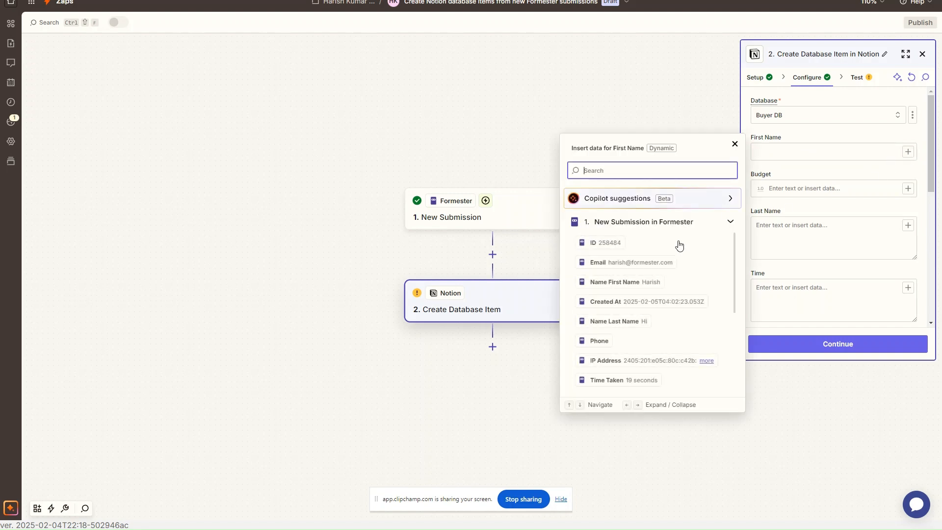
left_click(654, 288)
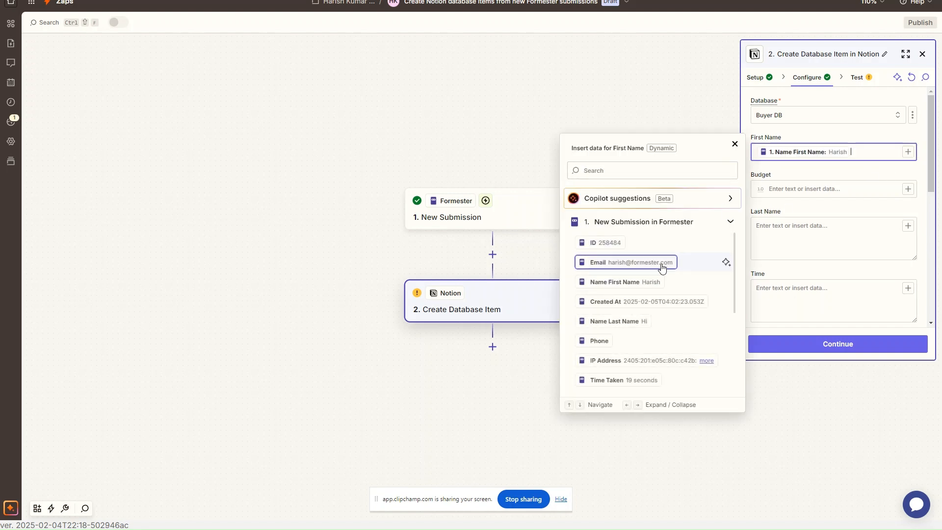
- Map the Budget field to the What Is Your Budget Range answer and review the remaining field mappings down to Content Format
left_click(908, 190)
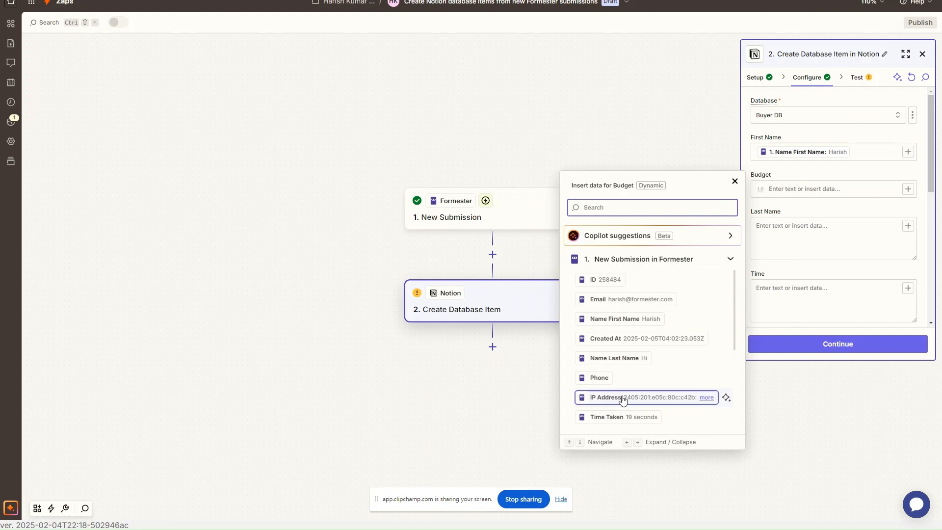
type("bud")
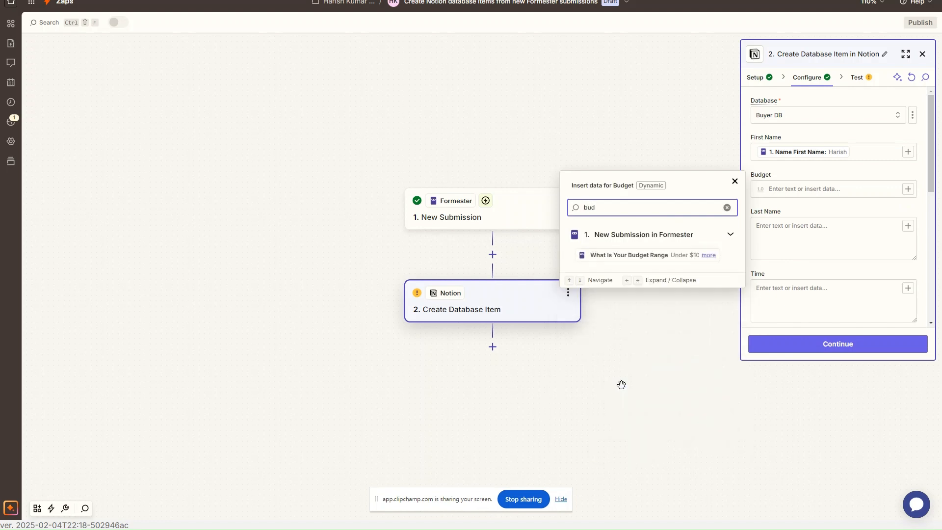
left_click(641, 256)
scroll(852, 237, "down", 3)
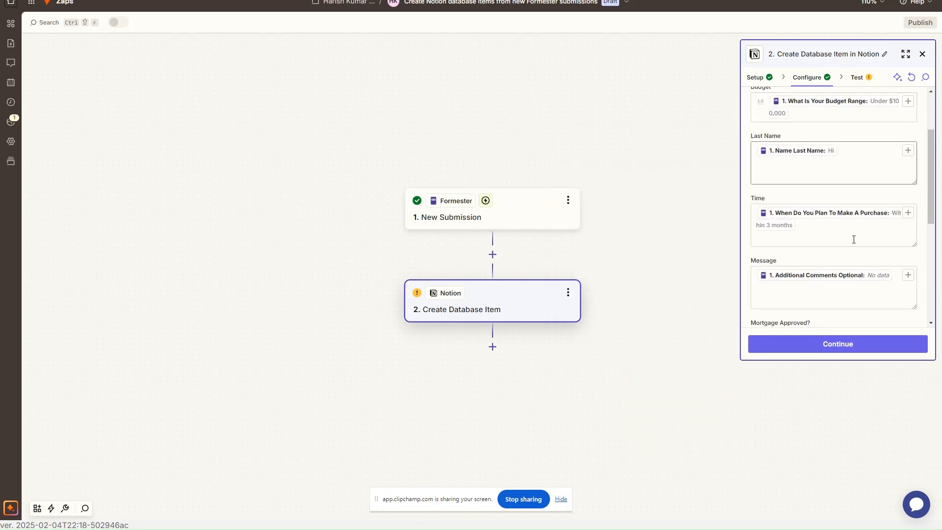
scroll(854, 240, "up", 3)
scroll(854, 240, "down", 10)
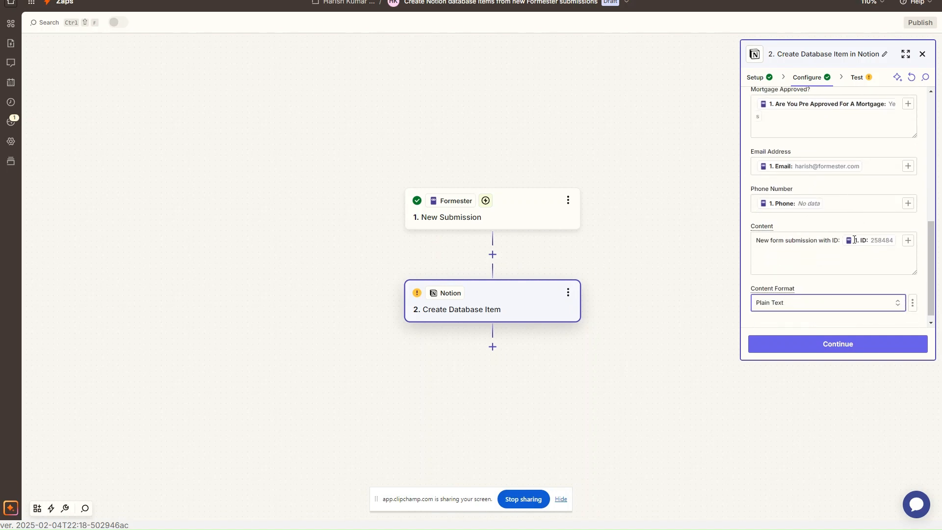
- Test the Create Database Item step by sending the item to Notion, publish the Zap and dismiss the confirmation
left_click(851, 346)
left_click(888, 343)
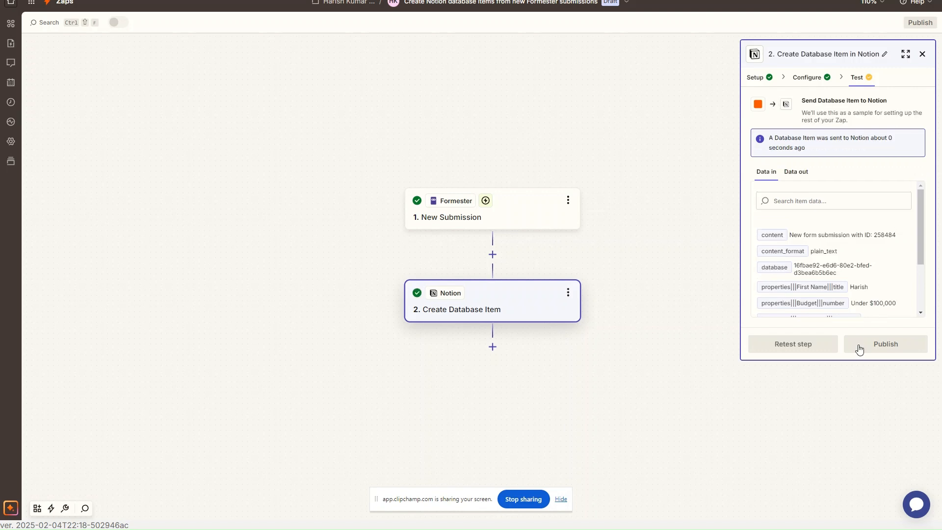
left_click(878, 345)
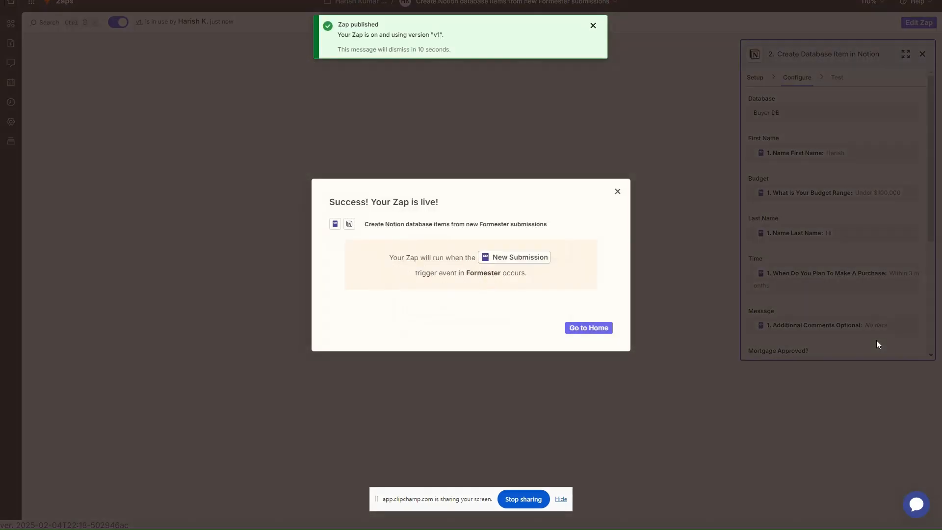
left_click(876, 340)
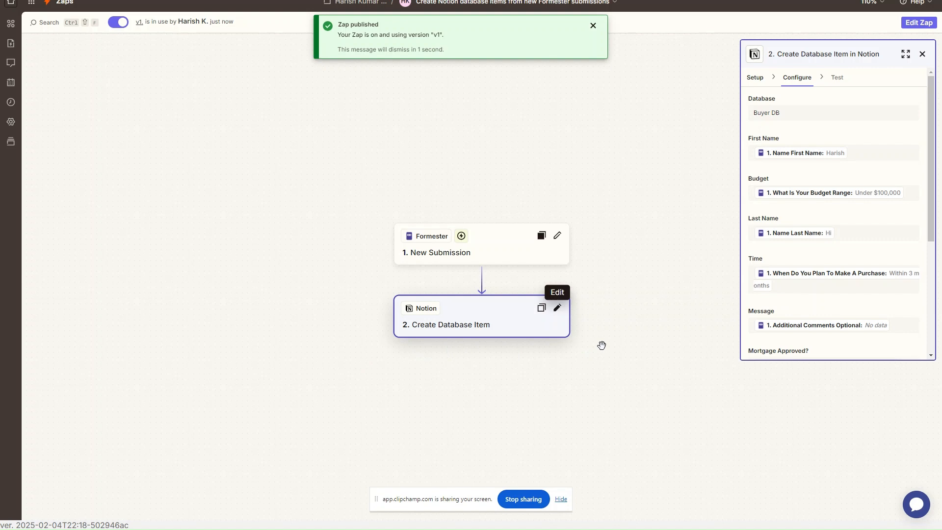